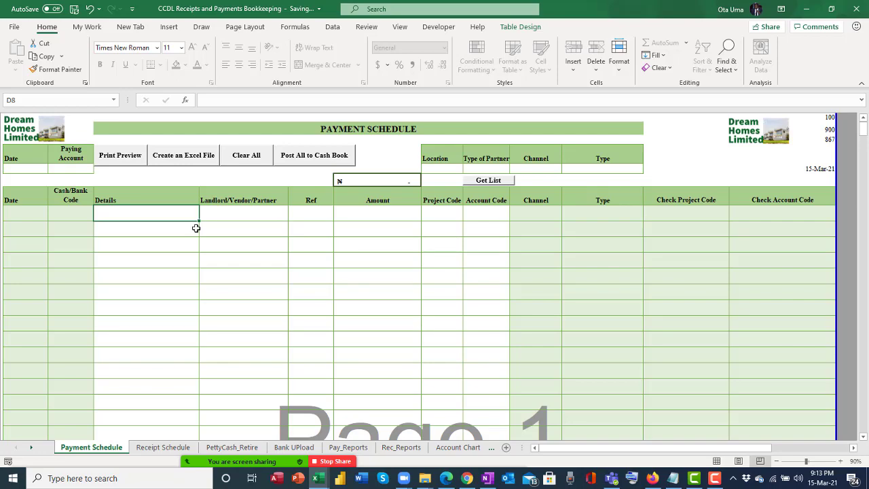
Set the payment schedule's date to 16/3/21 and choose the second Union bank account as the paying account.
{"action": "left_click", "coordinate": [27, 170]}
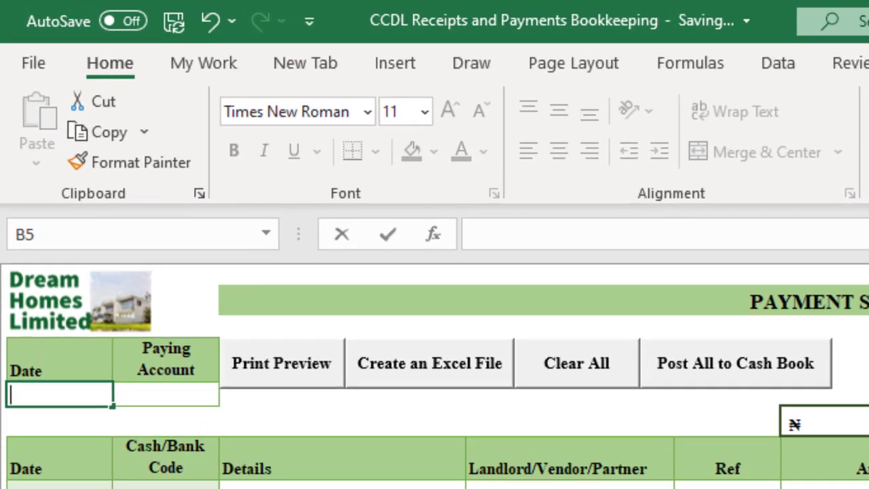
{"action": "type", "text": "16/3/21"}
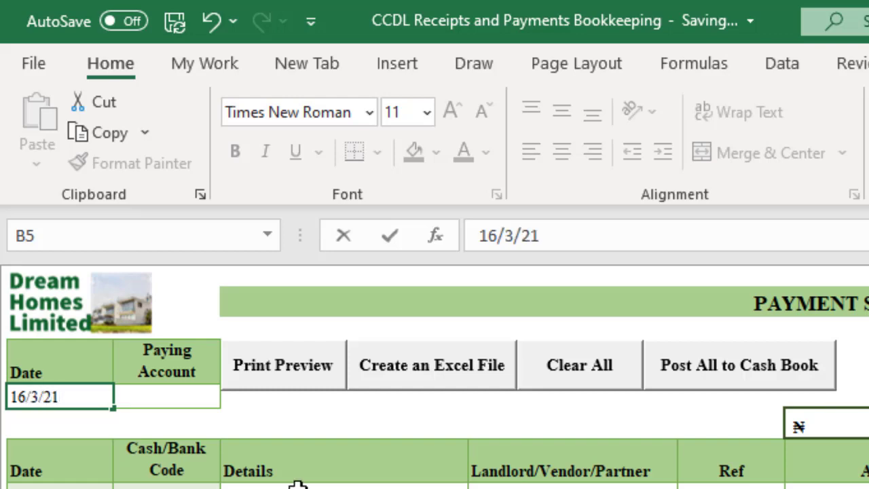
{"action": "left_click", "coordinate": [151, 399]}
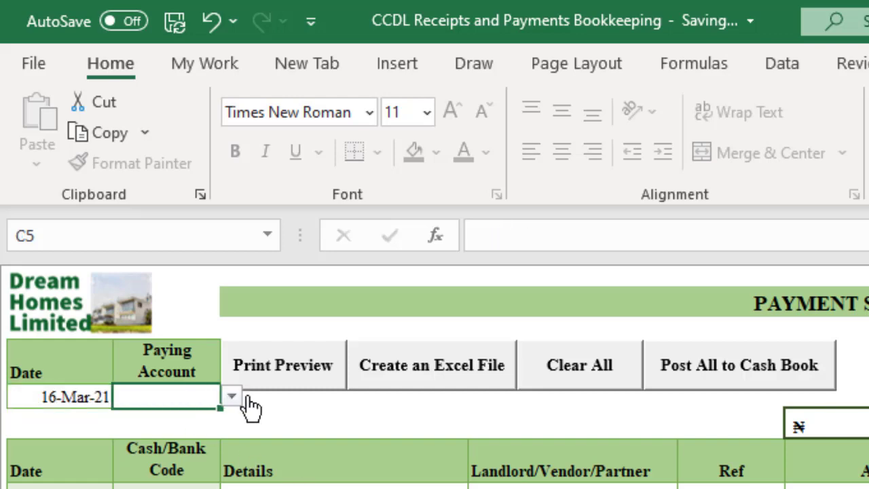
{"action": "left_click", "coordinate": [232, 395]}
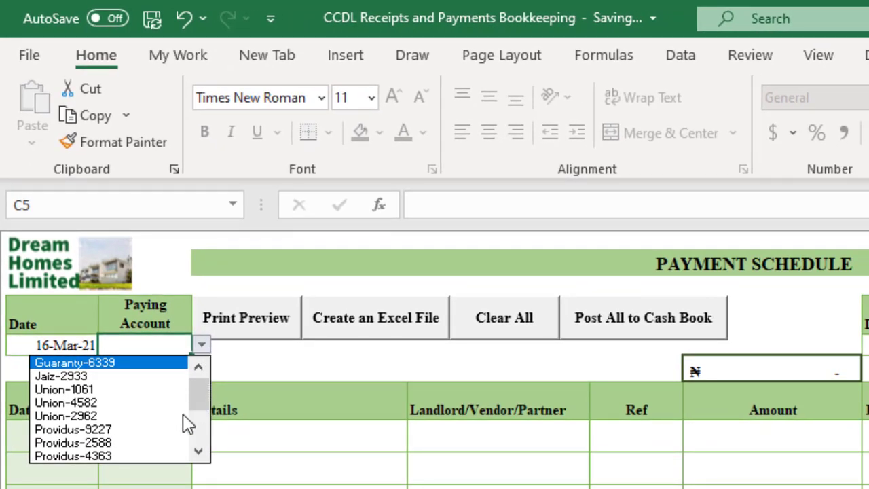
{"action": "left_click", "coordinate": [119, 403]}
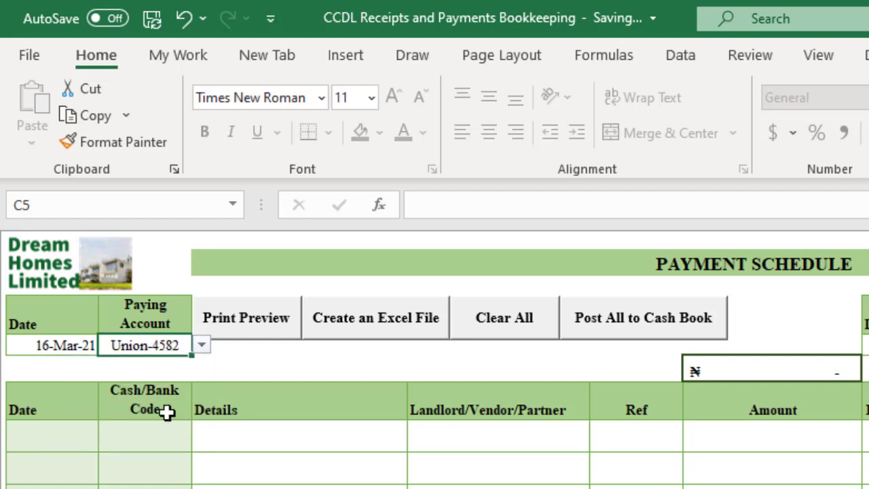
Review the bank accounts offered for the paying account.
{"action": "left_click", "coordinate": [202, 345]}
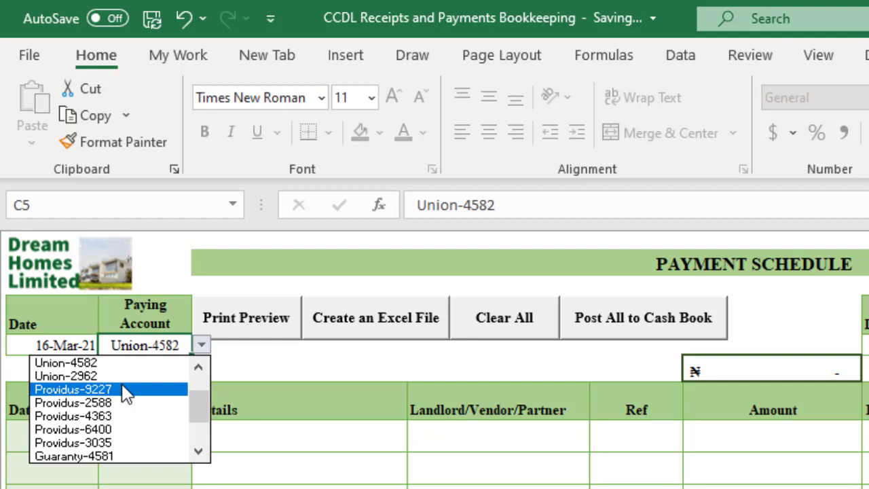
{"action": "left_click", "coordinate": [200, 369]}
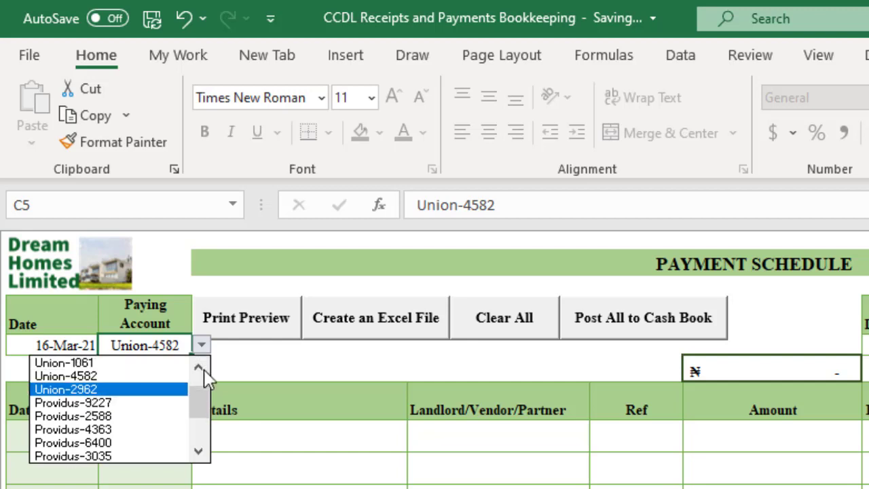
{"action": "left_click", "coordinate": [201, 368]}
{"action": "left_click", "coordinate": [201, 369]}
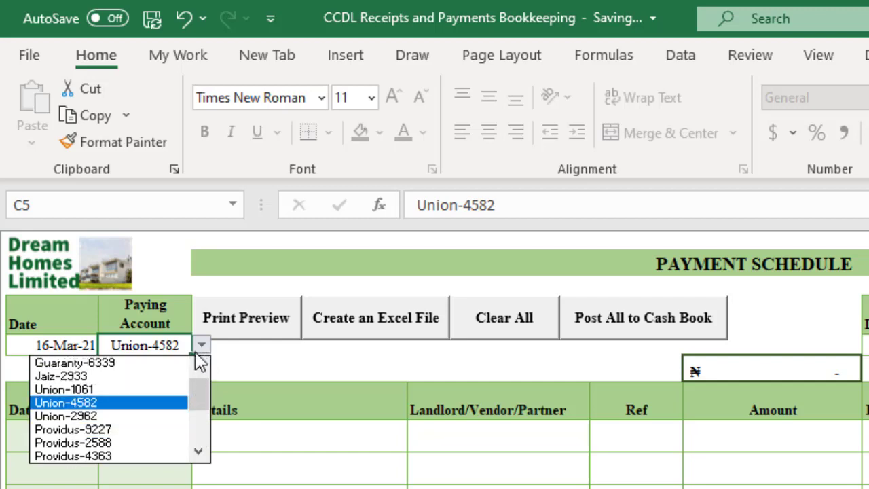
{"action": "left_click", "coordinate": [178, 350]}
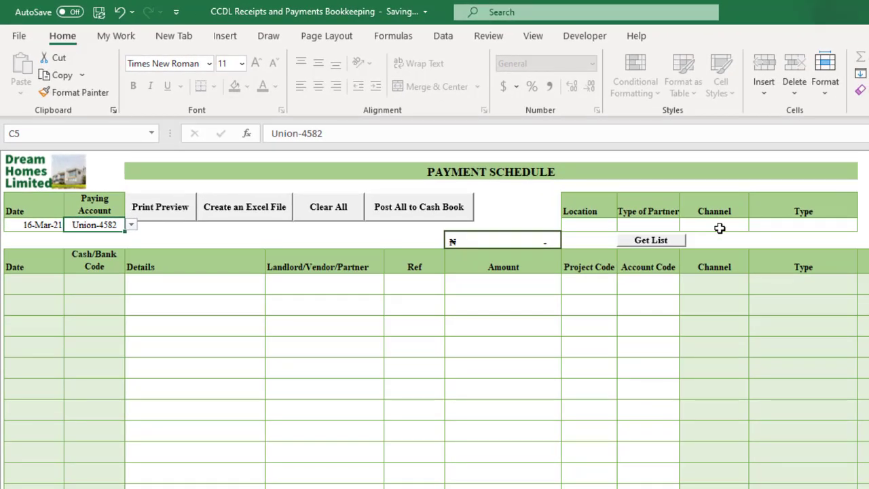
Set the schedule's payment channel to Transfer and its type to Outflow.
{"action": "left_click", "coordinate": [721, 226]}
{"action": "left_click", "coordinate": [754, 225]}
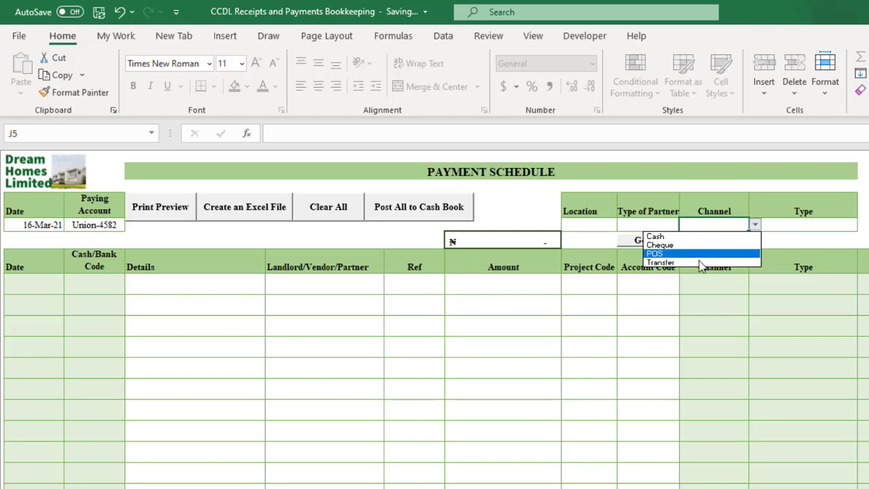
{"action": "left_click", "coordinate": [701, 262]}
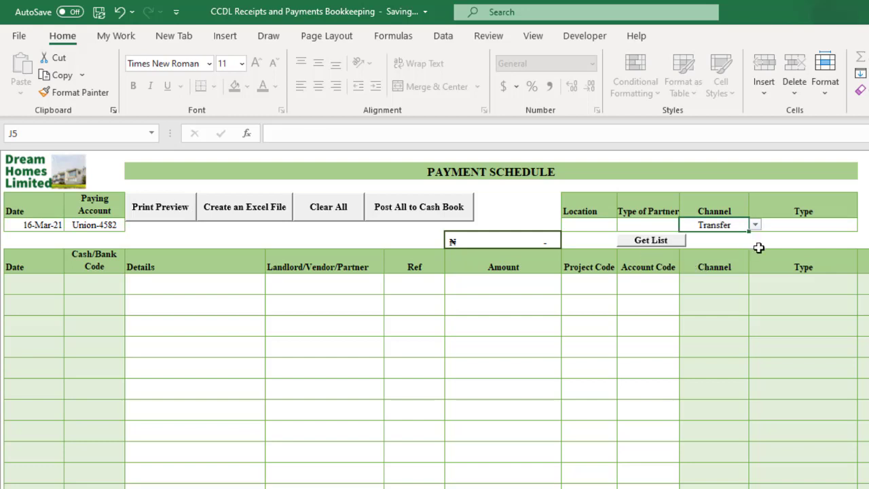
{"action": "left_click", "coordinate": [803, 224]}
{"action": "left_click", "coordinate": [860, 226]}
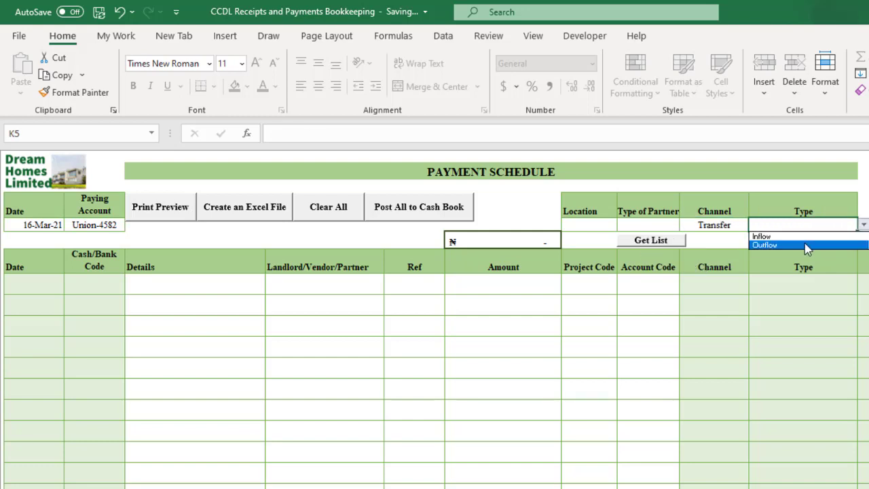
{"action": "left_click", "coordinate": [787, 247]}
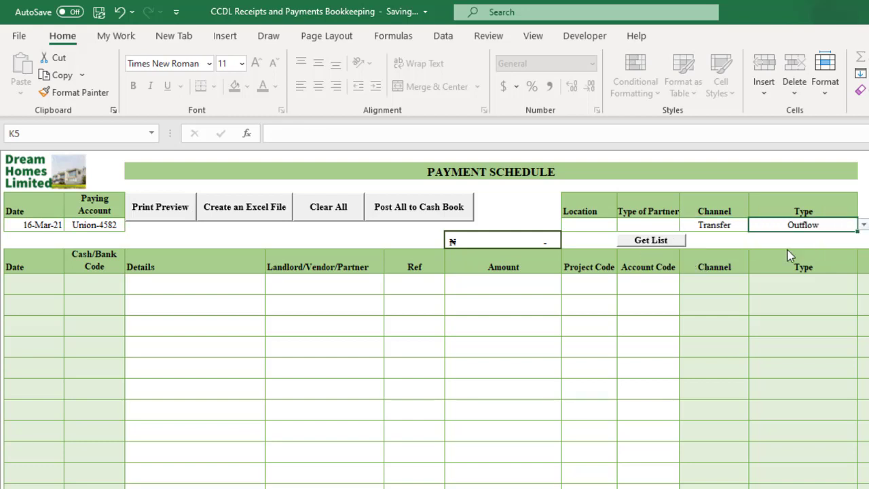
Enter "Payment for Utitlity" as the details of the first payment row.
{"action": "left_click", "coordinate": [218, 283]}
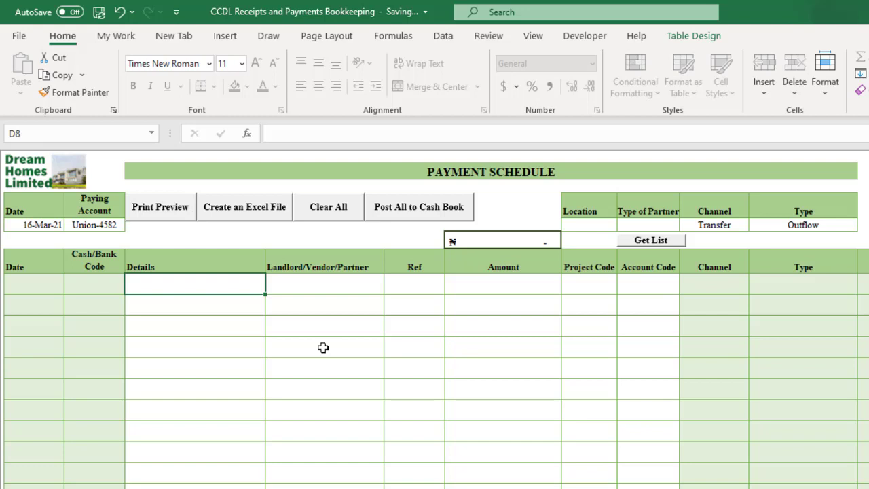
{"action": "type", "text": "Pay"}
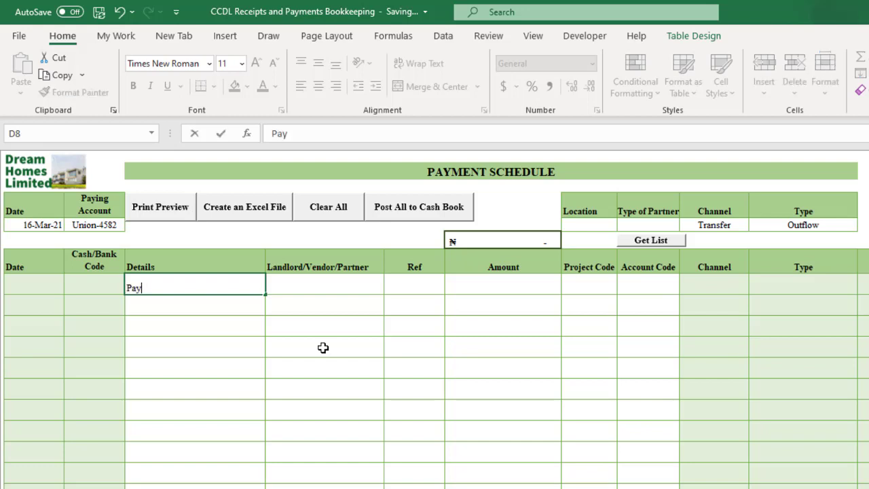
{"action": "type", "text": "ment for "}
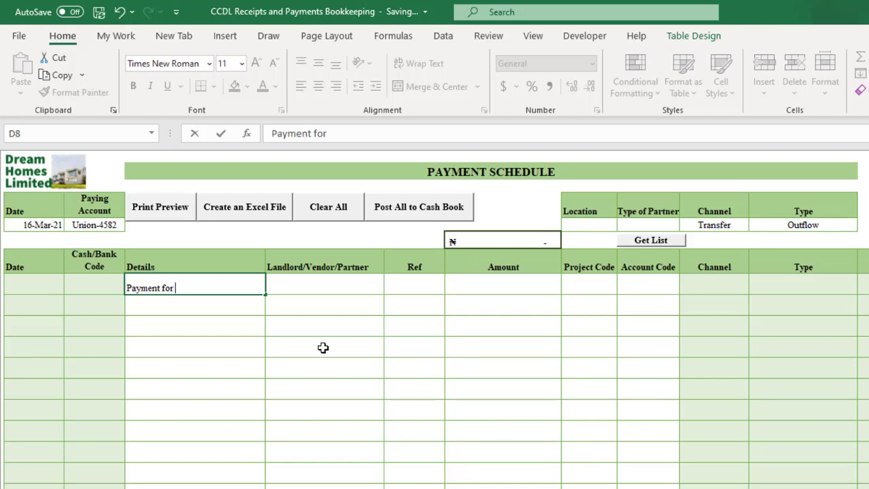
{"action": "type", "text": "Utitlity"}
{"action": "key", "text": "Return"}
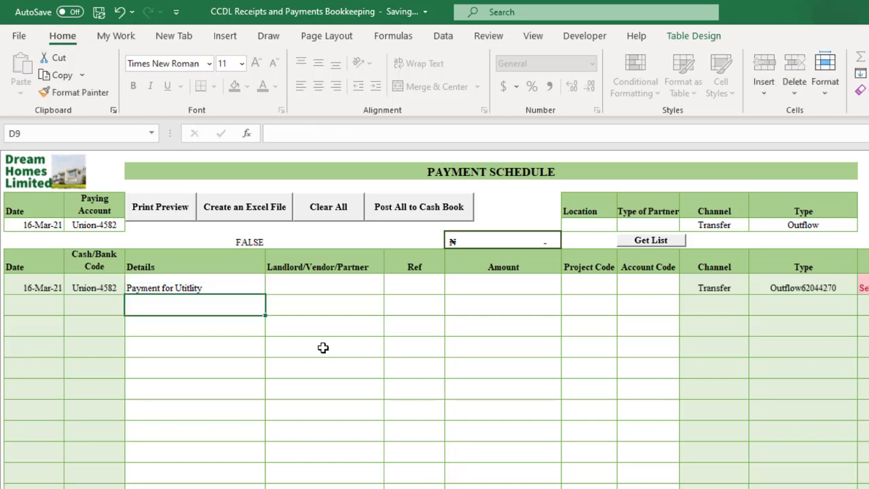
Enter "Payment for Data" as the details of the second payment row.
{"action": "type", "text": "Payment for "}
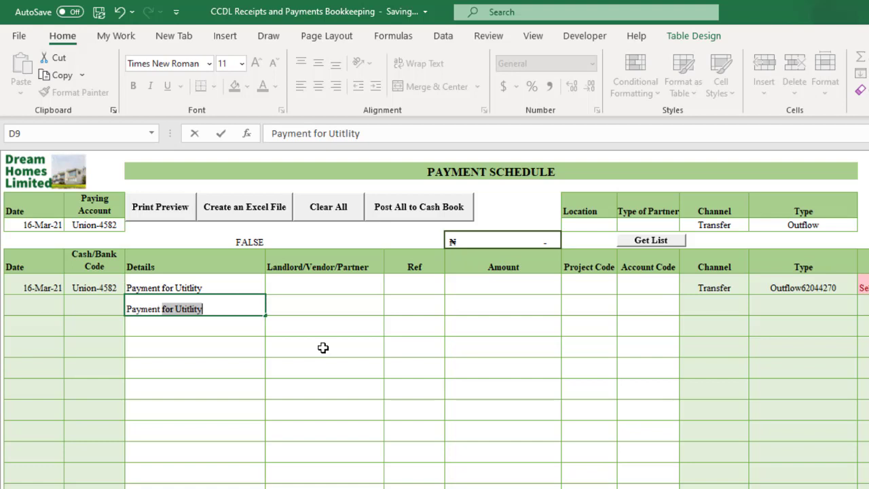
{"action": "type", "text": "Dta"}
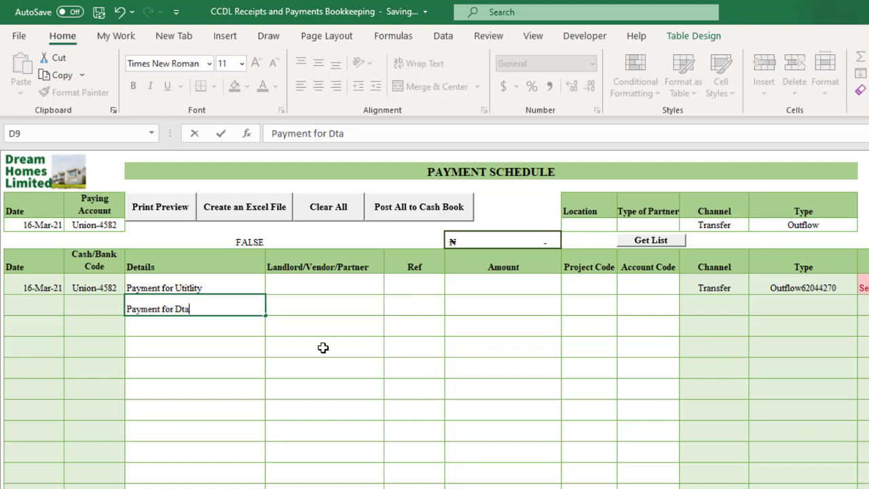
{"action": "key", "text": "BackSpace"}
{"action": "key", "text": "BackSpace"}
{"action": "type", "text": "ata"}
{"action": "key", "text": "Return"}
Enter "Water" and "Fuel for vehicle" as the details of the third and fourth payment rows.
{"action": "type", "text": "Water"}
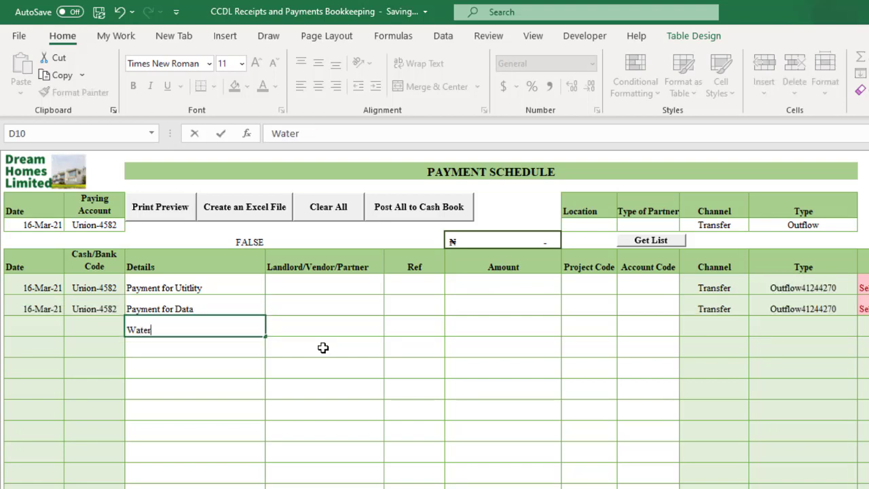
{"action": "key", "text": "Return"}
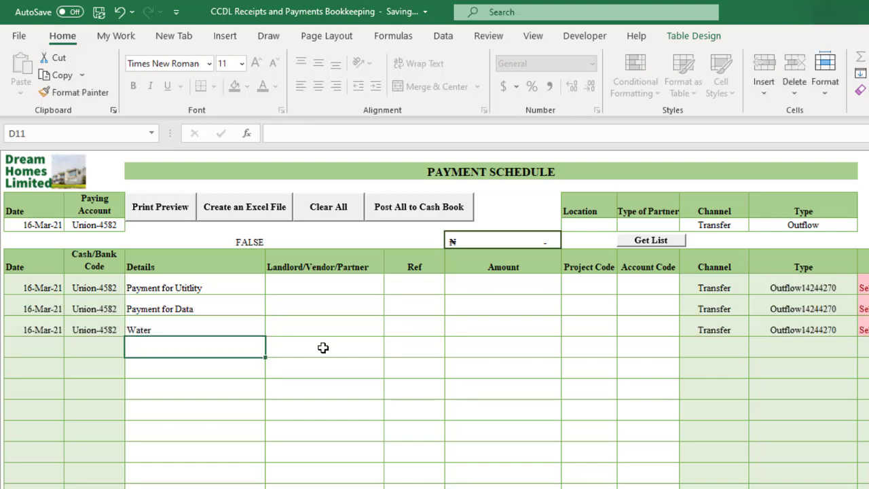
{"action": "type", "text": "Fuel "}
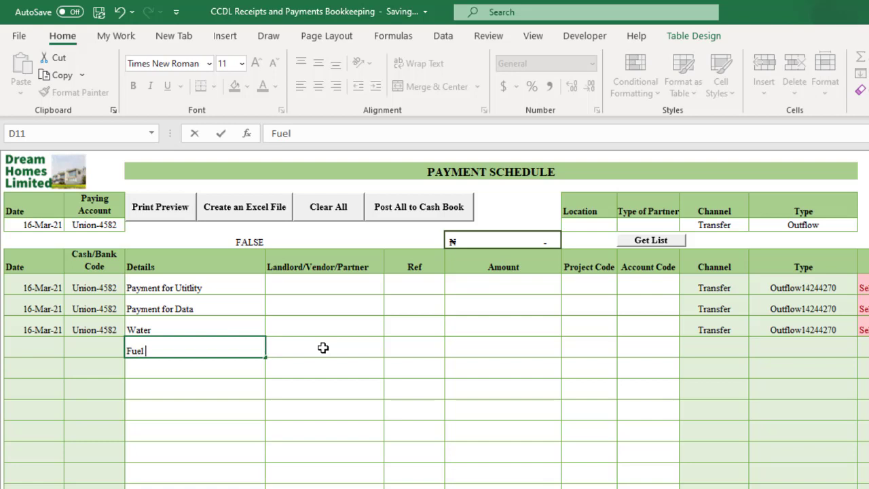
{"action": "type", "text": "for vehicle"}
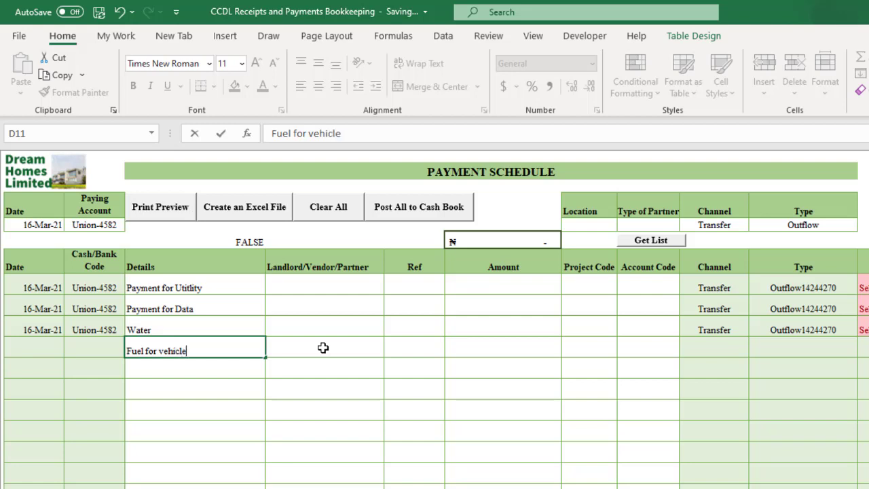
{"action": "key", "text": "Return"}
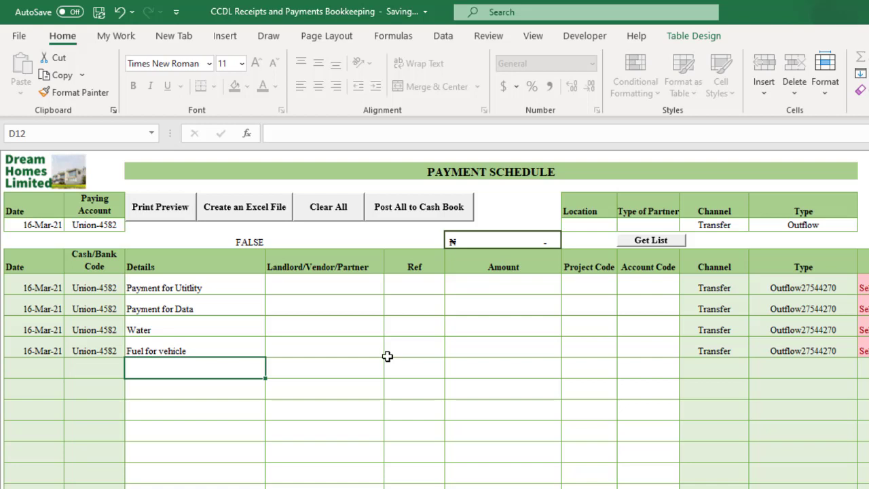
Get the partner list and browse the landlord, vendor and partner entries offered for the first payment row.
{"action": "left_click", "coordinate": [638, 240]}
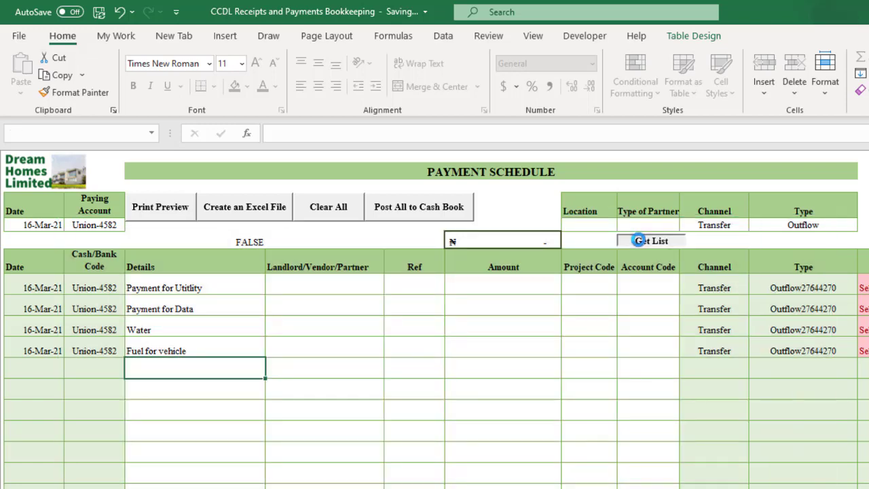
{"action": "left_click", "coordinate": [345, 283]}
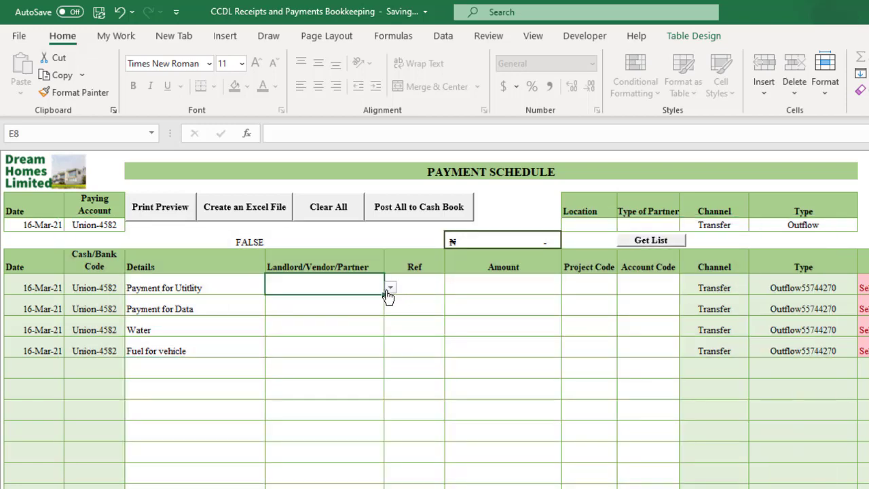
{"action": "left_click", "coordinate": [389, 289]}
{"action": "left_click_drag", "start_coordinate": [390, 307], "coordinate": [403, 338]}
{"action": "left_click", "coordinate": [456, 325]}
{"action": "scroll", "coordinate": [435, 319], "scroll_direction": "up", "scroll_amount": 2}
{"action": "scroll", "coordinate": [619, 487], "scroll_direction": "left", "scroll_amount": 3}
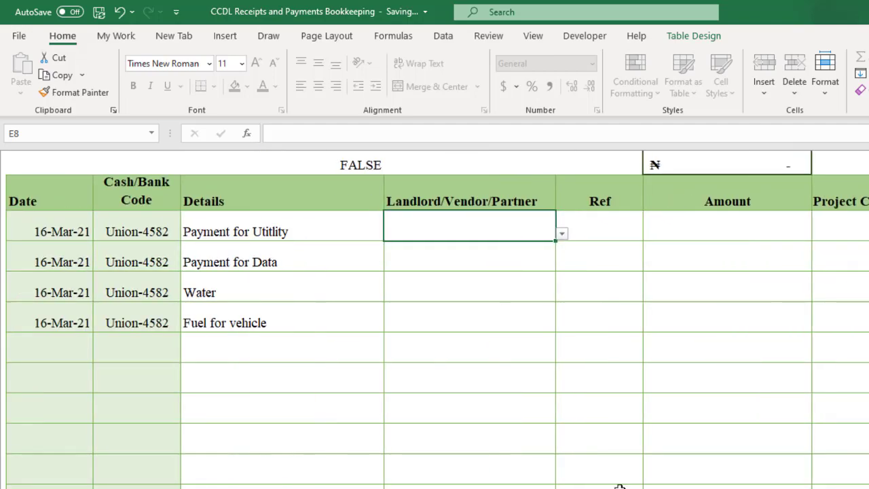
{"action": "scroll", "coordinate": [620, 488], "scroll_direction": "up", "scroll_amount": 2}
{"action": "left_click", "coordinate": [562, 351]}
{"action": "mouse_move", "coordinate": [560, 378]}
{"action": "left_mouse_down"}
{"action": "mouse_move", "coordinate": [558, 448]}
{"action": "mouse_move", "coordinate": [556, 386]}
{"action": "left_mouse_up"}
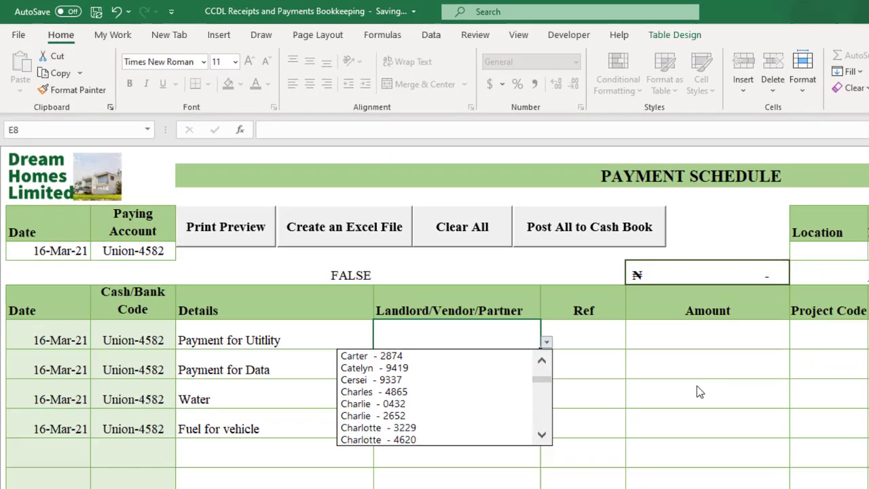
{"action": "left_click", "coordinate": [697, 386]}
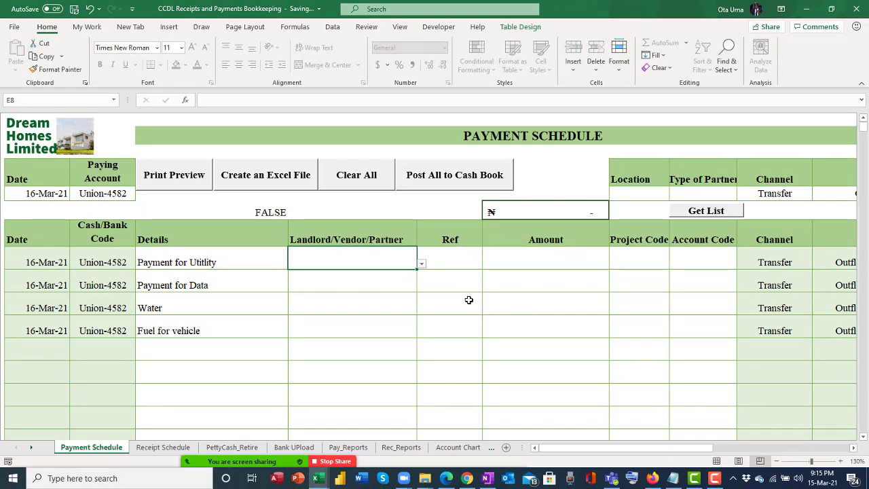
{"action": "left_click_drag", "start_coordinate": [195, 257], "coordinate": [195, 332]}
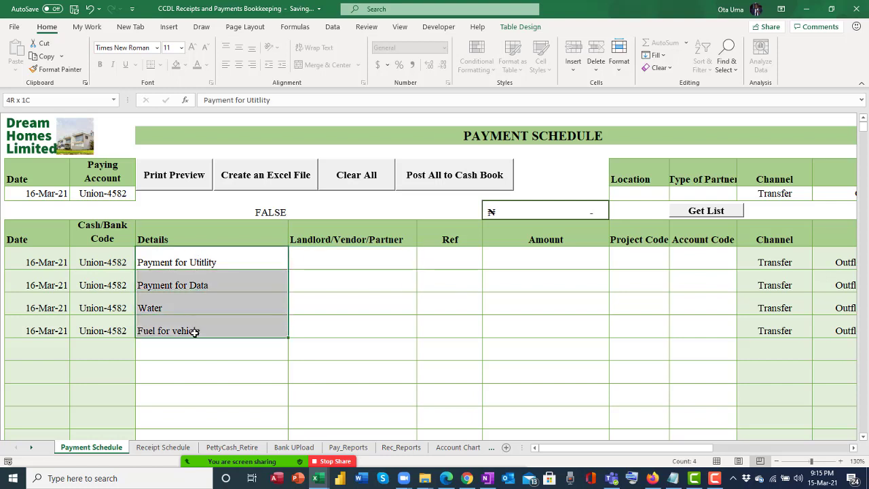
{"action": "left_click", "coordinate": [201, 259]}
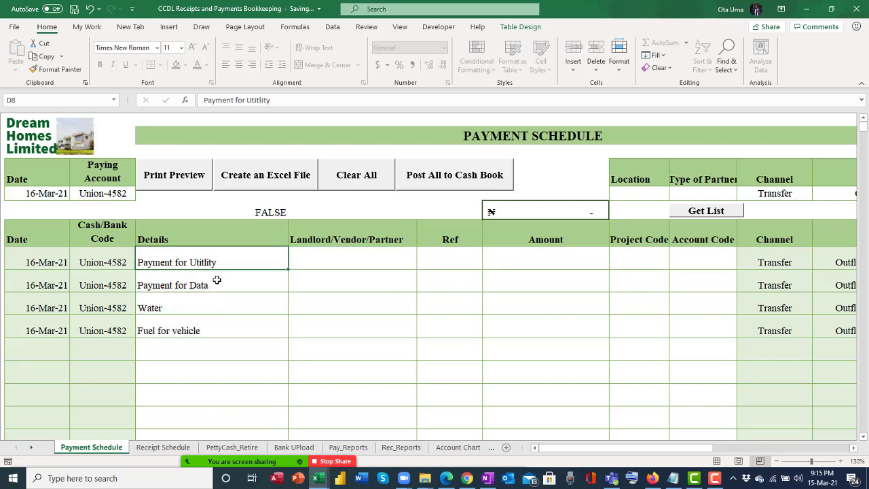
{"action": "left_click", "coordinate": [216, 279]}
{"action": "left_click", "coordinate": [210, 305]}
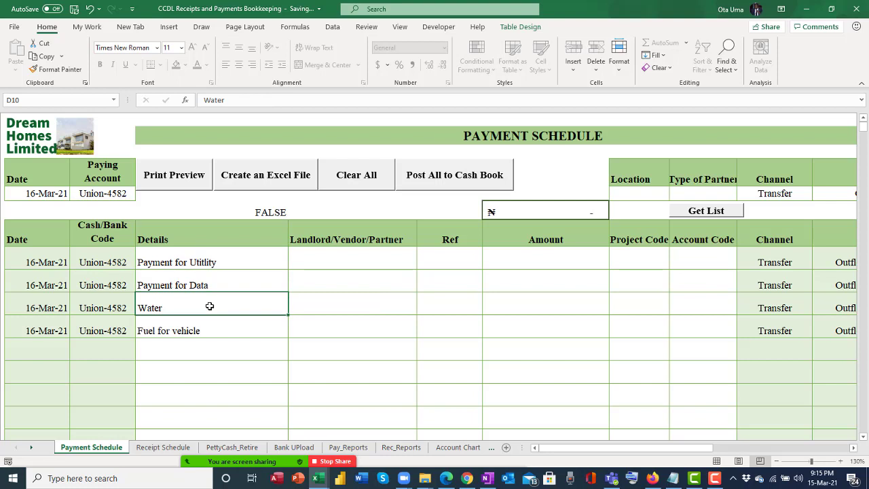
{"action": "left_click", "coordinate": [357, 260]}
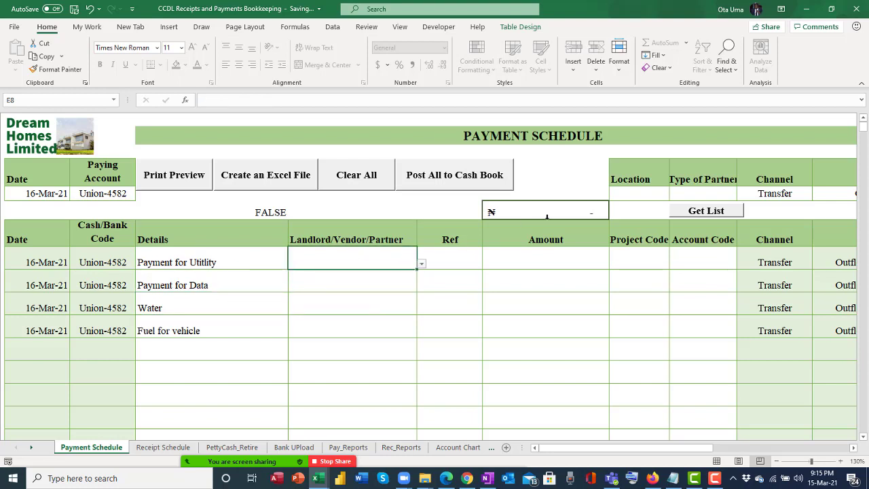
Load the partner list for type Employees and browse the entries offered for the first payment row.
{"action": "left_click", "coordinate": [708, 178]}
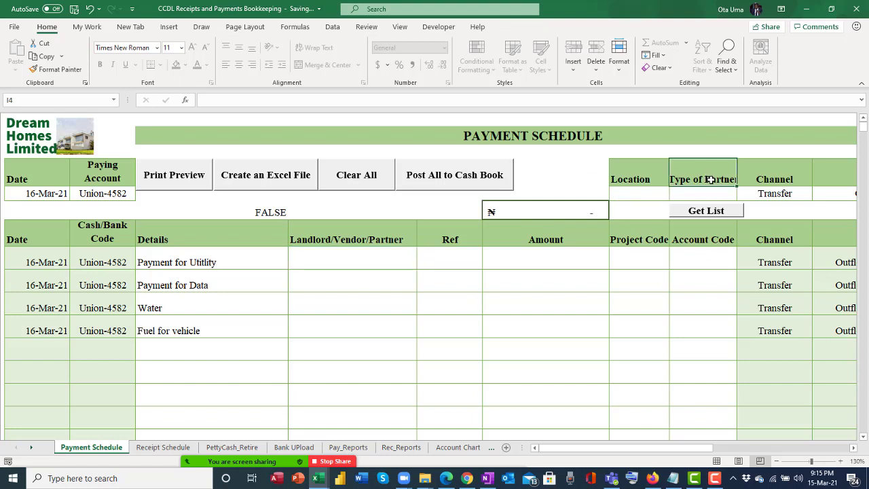
{"action": "left_click", "coordinate": [707, 196]}
{"action": "left_click", "coordinate": [742, 196]}
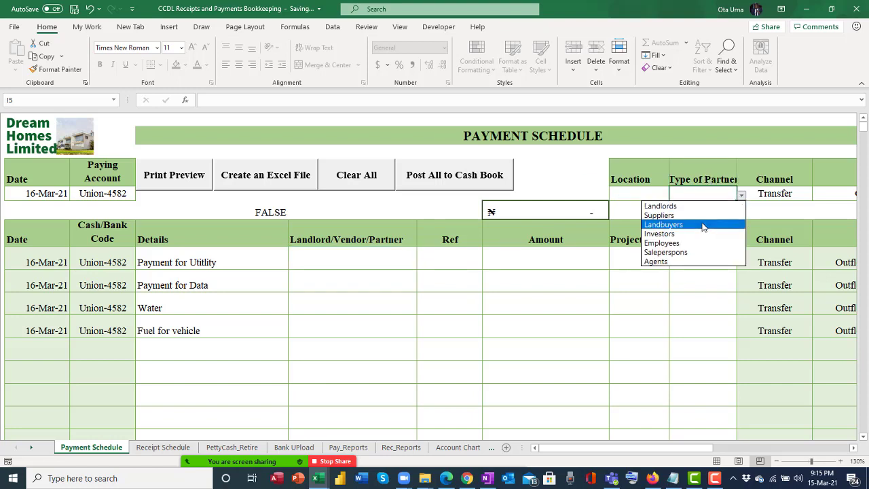
{"action": "left_click", "coordinate": [697, 246]}
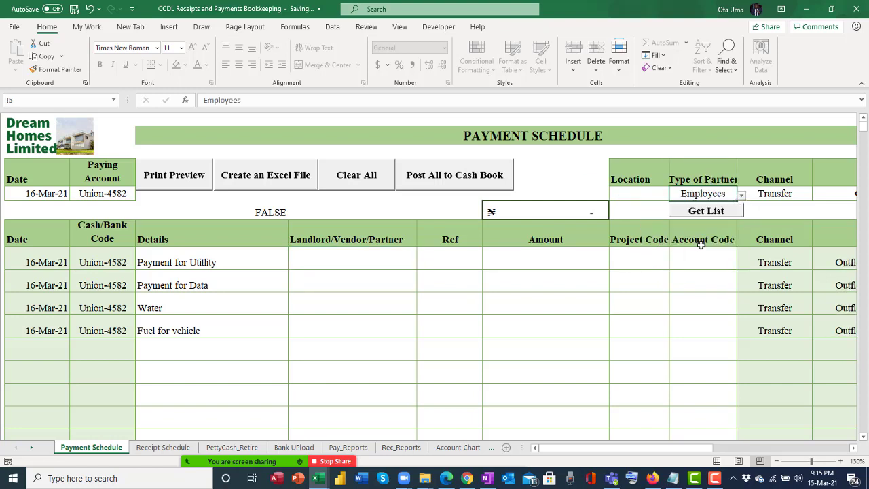
{"action": "left_click", "coordinate": [711, 211]}
{"action": "left_click", "coordinate": [371, 260]}
{"action": "left_click", "coordinate": [422, 263]}
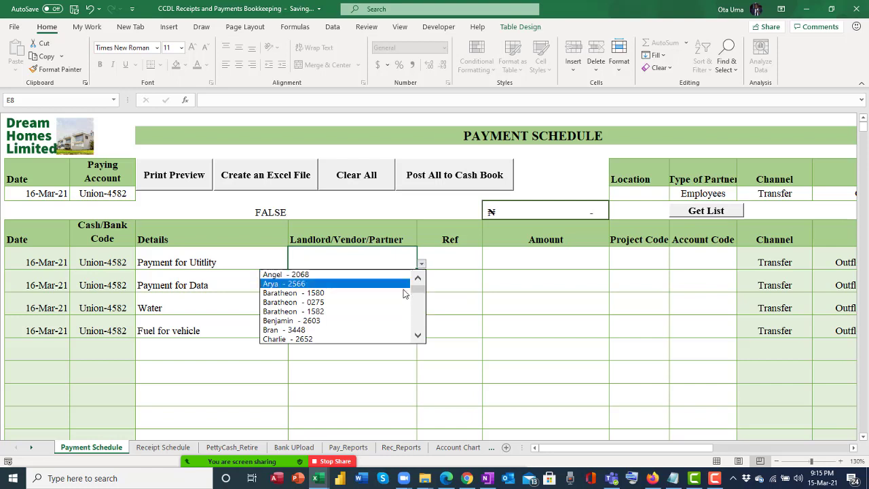
{"action": "mouse_move", "coordinate": [417, 292]}
{"action": "left_mouse_down"}
{"action": "mouse_move", "coordinate": [418, 329]}
{"action": "mouse_move", "coordinate": [419, 285]}
{"action": "mouse_move", "coordinate": [417, 331]}
{"action": "mouse_move", "coordinate": [419, 284]}
{"action": "left_mouse_up"}
{"action": "left_click", "coordinate": [472, 290]}
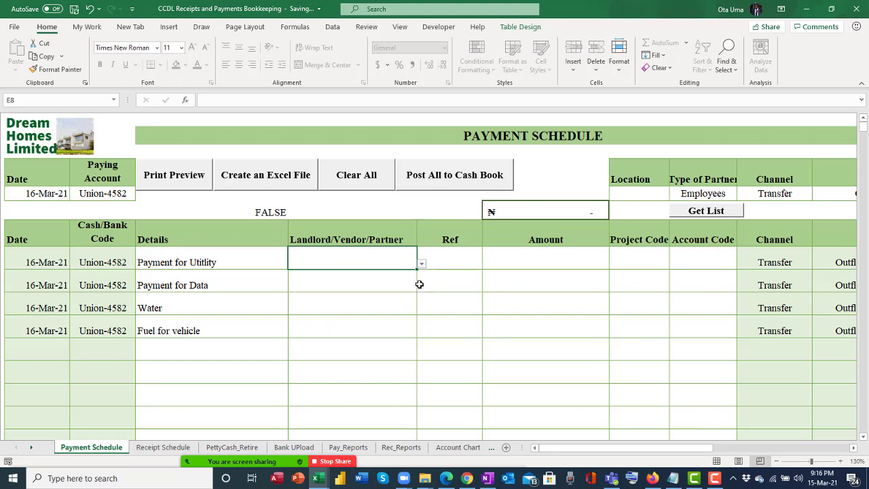
Set the location to Lagos and get the matching list of employees.
{"action": "left_click", "coordinate": [630, 193]}
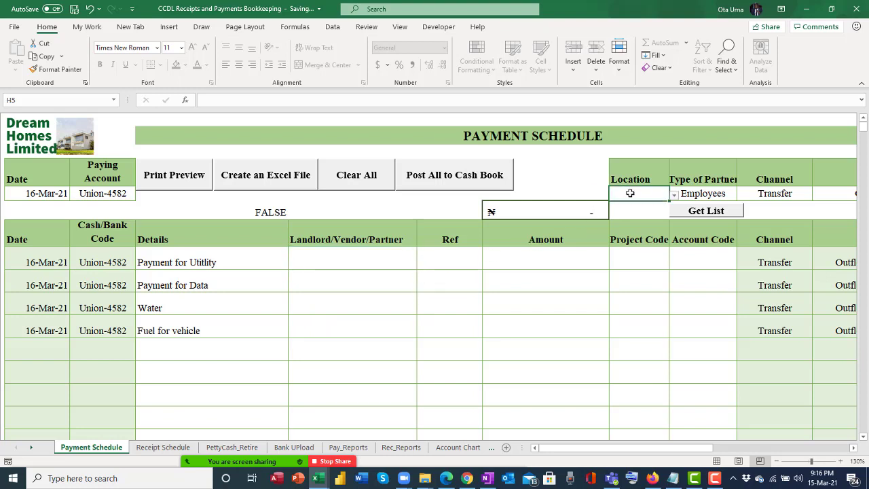
{"action": "left_click", "coordinate": [672, 195]}
{"action": "left_click", "coordinate": [630, 216]}
{"action": "left_click", "coordinate": [633, 175]}
{"action": "left_click", "coordinate": [690, 174]}
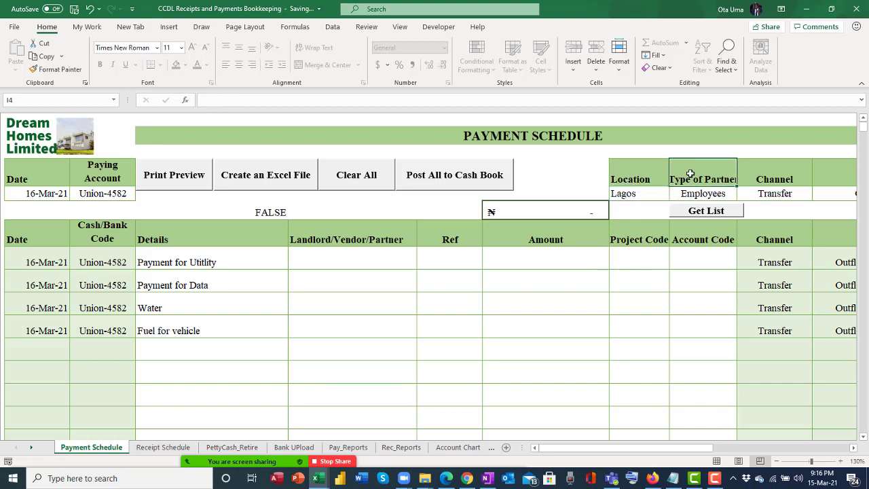
{"action": "left_click", "coordinate": [632, 195]}
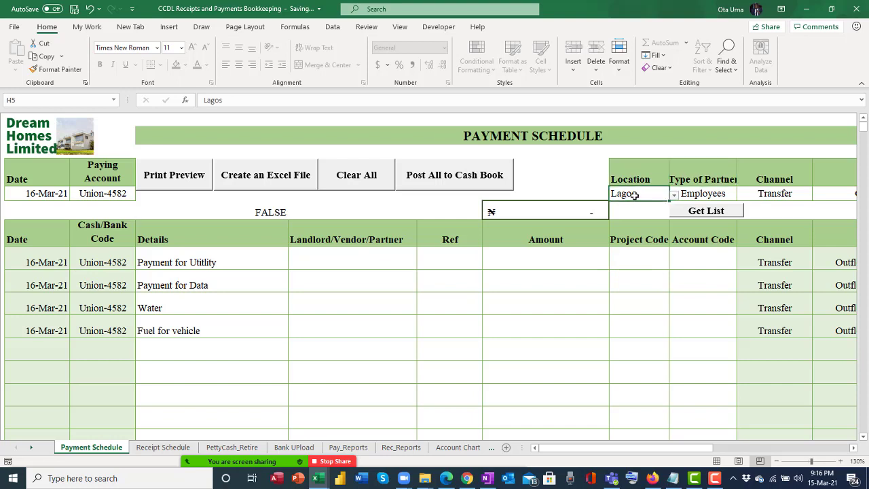
{"action": "left_click", "coordinate": [700, 179]}
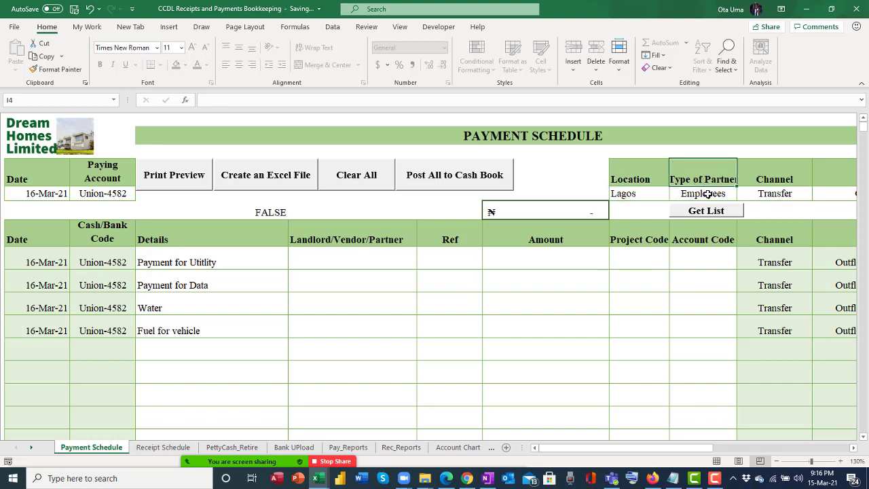
{"action": "left_click", "coordinate": [714, 213]}
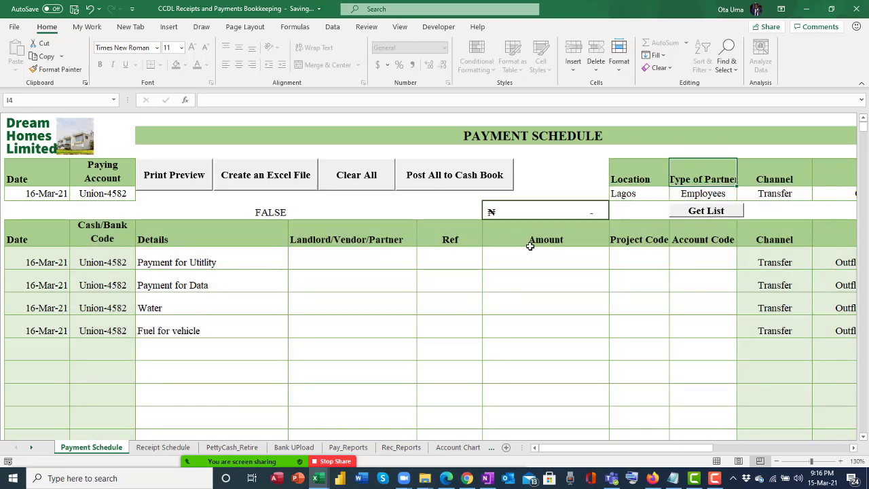
Browse the Lagos employees and assign the first one listed as partner of the first payment row.
{"action": "left_click", "coordinate": [372, 261]}
{"action": "left_click", "coordinate": [421, 263]}
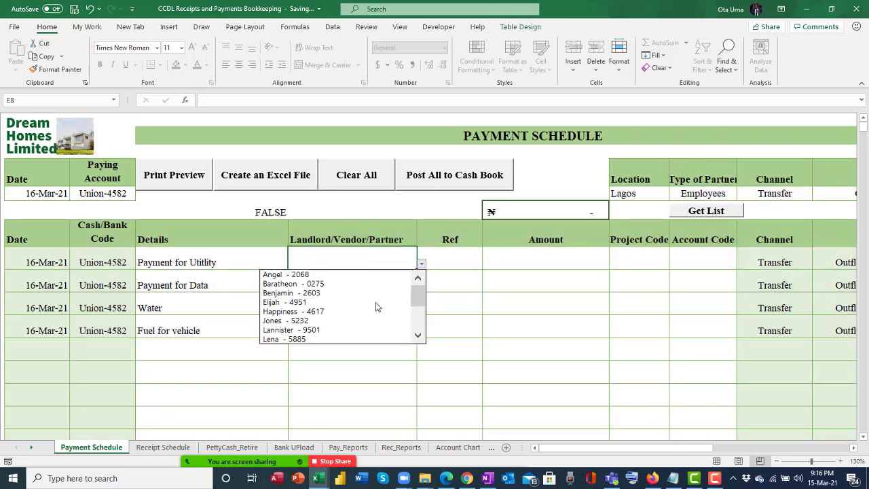
{"action": "scroll", "coordinate": [421, 293], "scroll_direction": "down", "scroll_amount": 3}
{"action": "scroll", "coordinate": [421, 292], "scroll_direction": "up", "scroll_amount": 3}
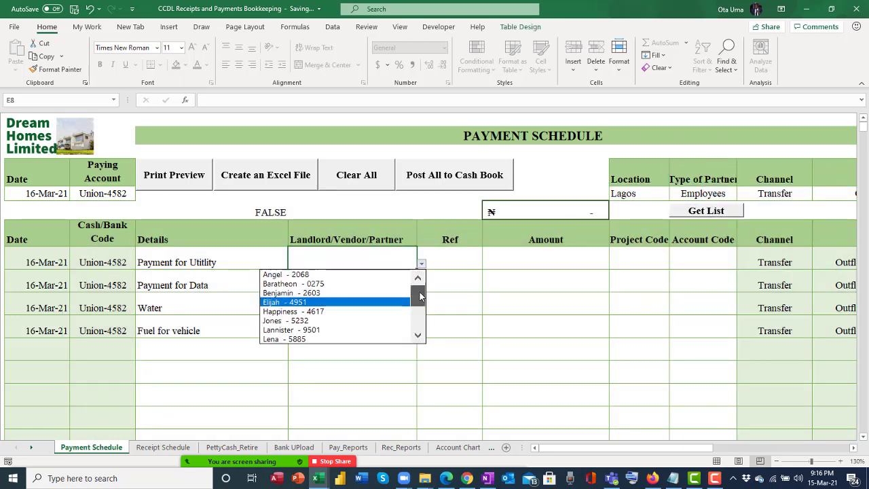
{"action": "scroll", "coordinate": [418, 289], "scroll_direction": "down", "scroll_amount": 1}
{"action": "scroll", "coordinate": [418, 288], "scroll_direction": "up", "scroll_amount": 1}
{"action": "scroll", "coordinate": [418, 298], "scroll_direction": "down", "scroll_amount": 4}
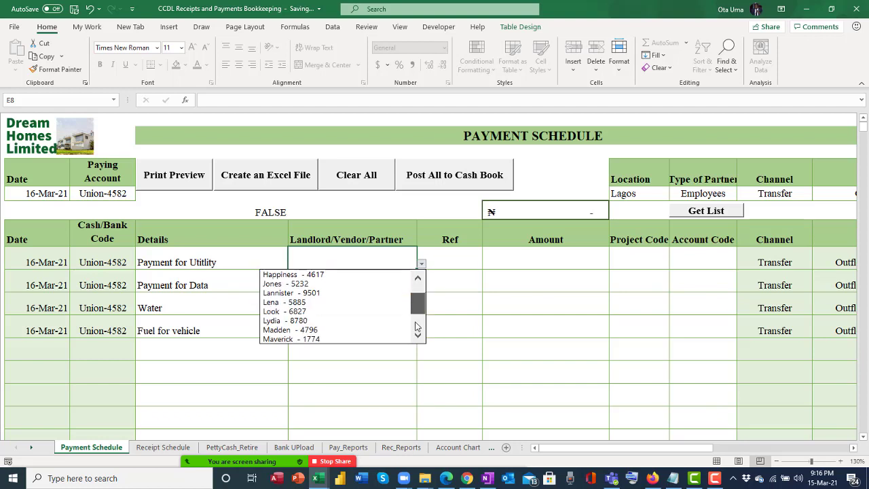
{"action": "scroll", "coordinate": [419, 292], "scroll_direction": "up", "scroll_amount": 3}
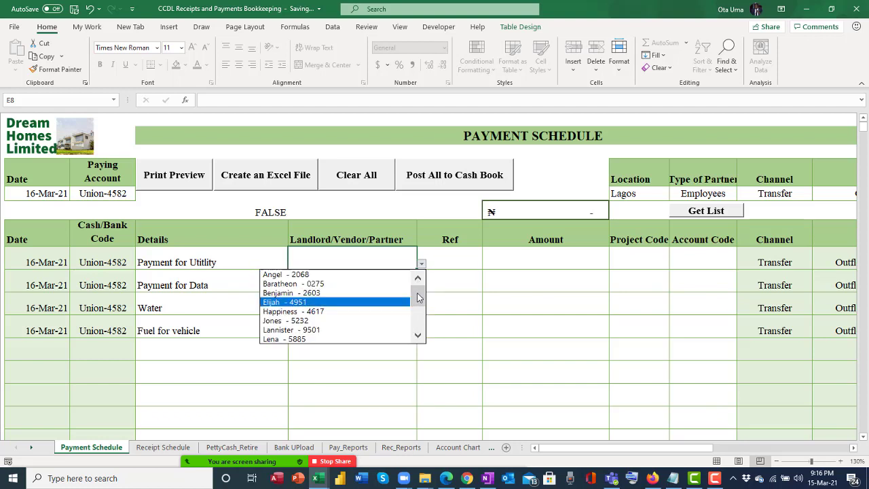
{"action": "mouse_move", "coordinate": [419, 296]}
{"action": "left_mouse_down"}
{"action": "mouse_move", "coordinate": [413, 333]}
{"action": "mouse_move", "coordinate": [415, 291]}
{"action": "left_mouse_up"}
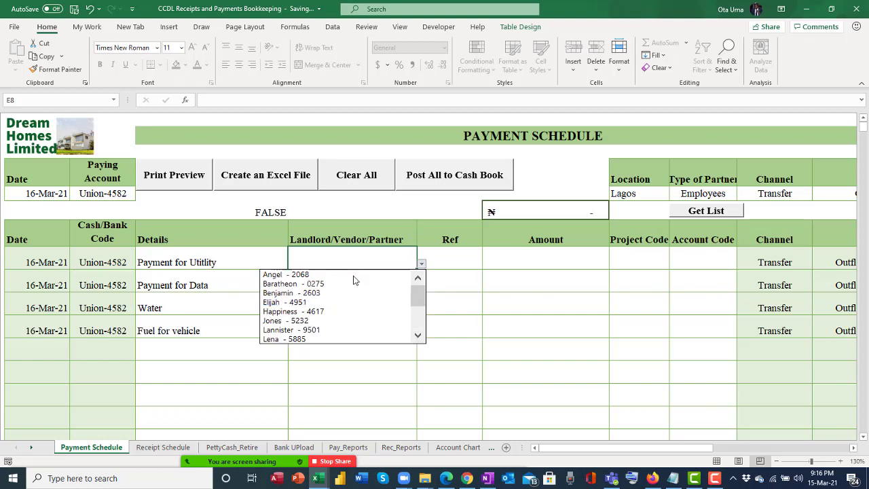
{"action": "left_click", "coordinate": [397, 274]}
Assign the third listed employee to the Payment for Data row and the fourth listed employee to the Water row.
{"action": "left_click", "coordinate": [371, 279]}
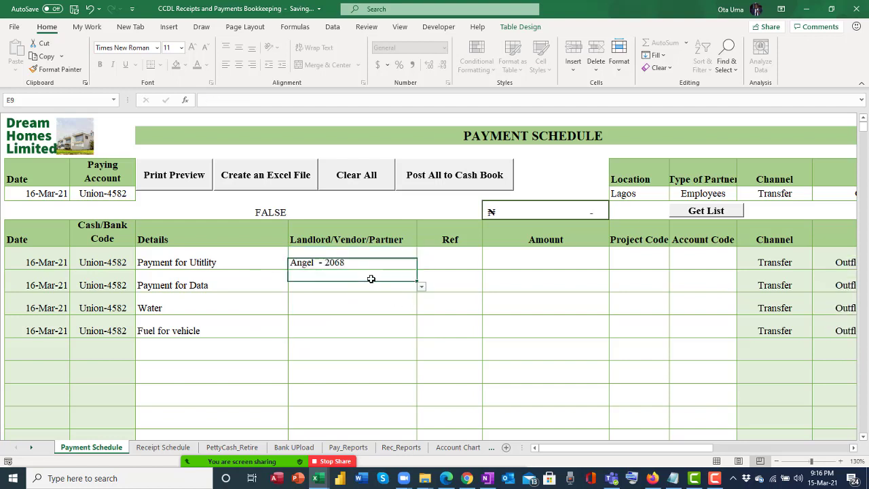
{"action": "left_click", "coordinate": [421, 287]}
{"action": "left_click", "coordinate": [357, 311]}
{"action": "left_click", "coordinate": [359, 305]}
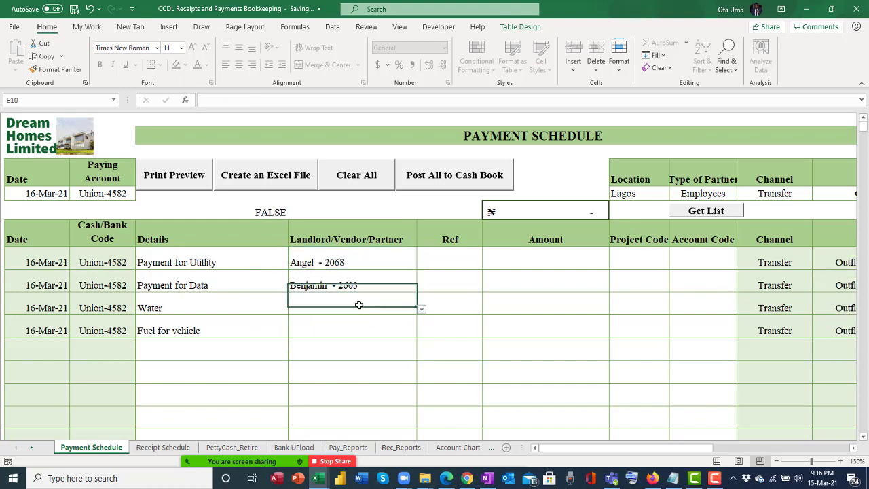
{"action": "left_click", "coordinate": [421, 309]}
{"action": "left_click", "coordinate": [364, 351]}
Change the location to Abuja and get the matching list of employees.
{"action": "left_click", "coordinate": [332, 328]}
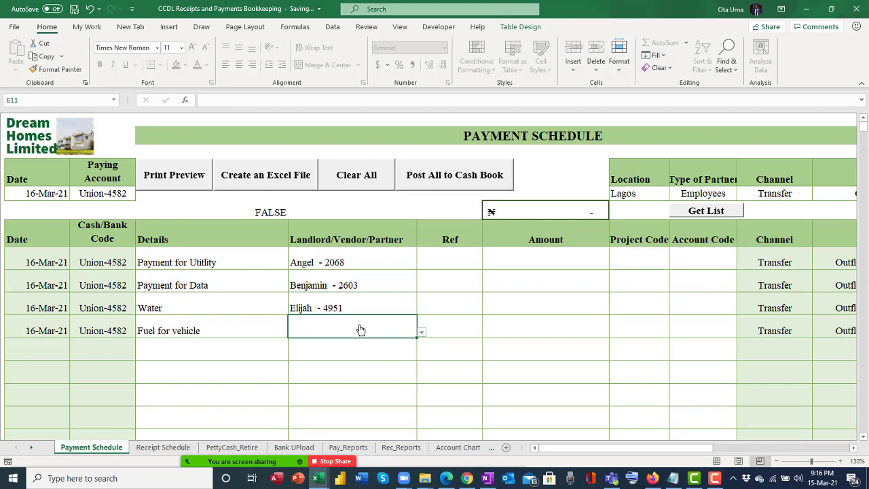
{"action": "left_click", "coordinate": [644, 195]}
{"action": "left_click", "coordinate": [674, 195]}
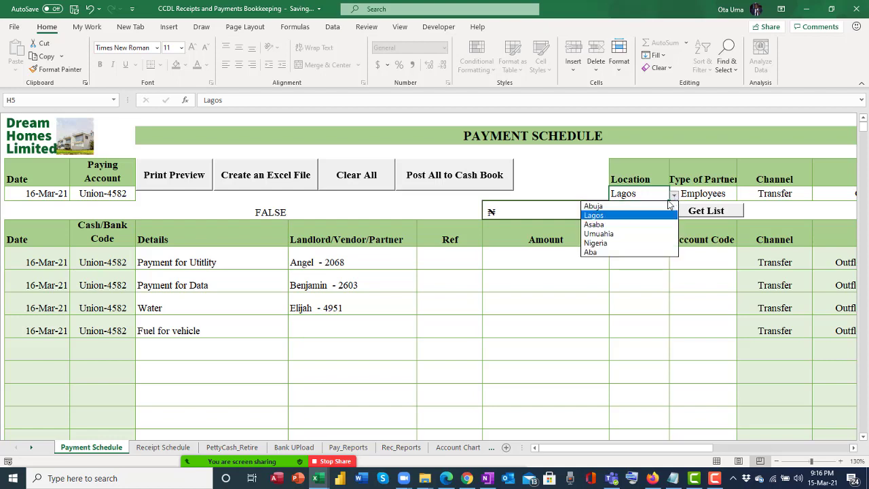
{"action": "left_click", "coordinate": [628, 206]}
{"action": "left_click", "coordinate": [695, 211]}
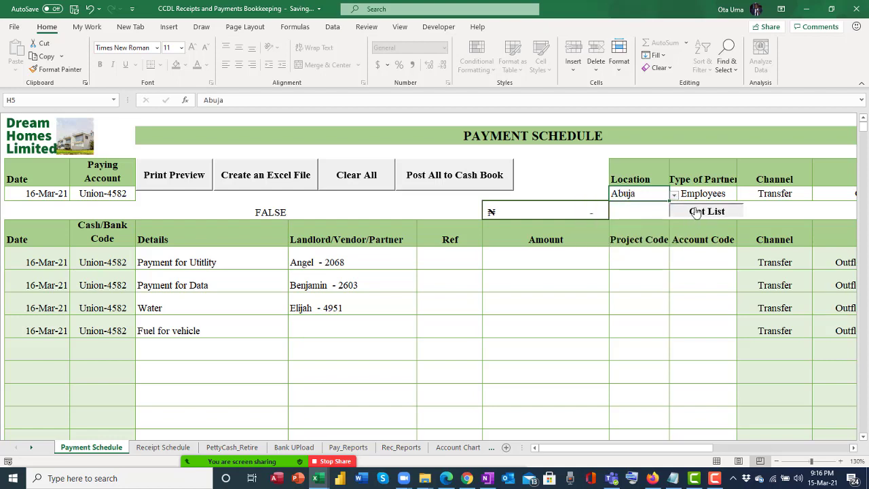
Assign the third listed Abuja employee as partner of the Fuel for vehicle row.
{"action": "left_click", "coordinate": [344, 331]}
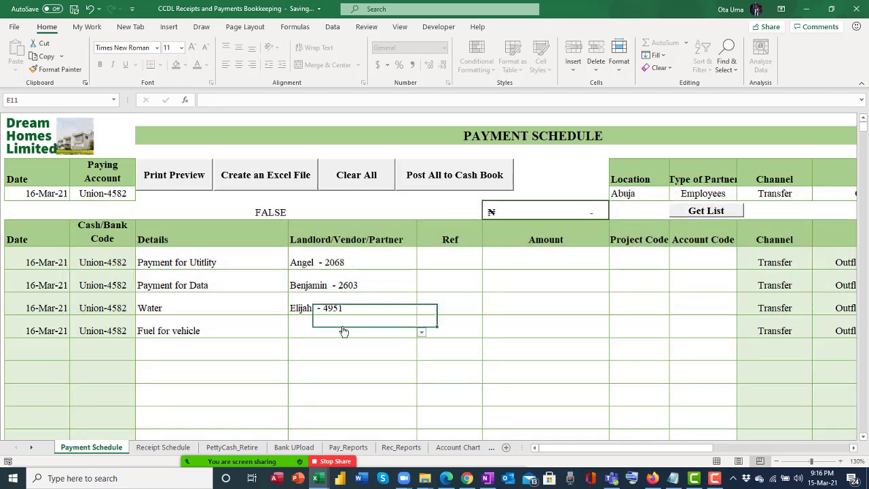
{"action": "left_click", "coordinate": [421, 333]}
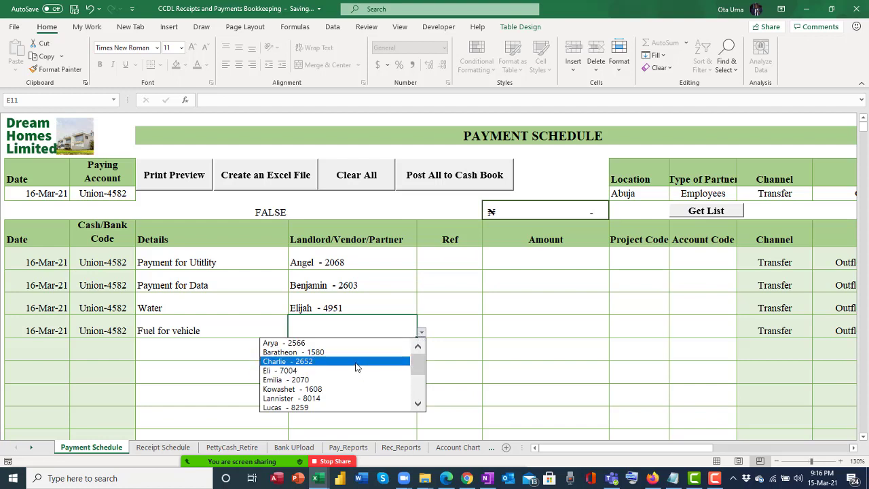
{"action": "left_click", "coordinate": [354, 362]}
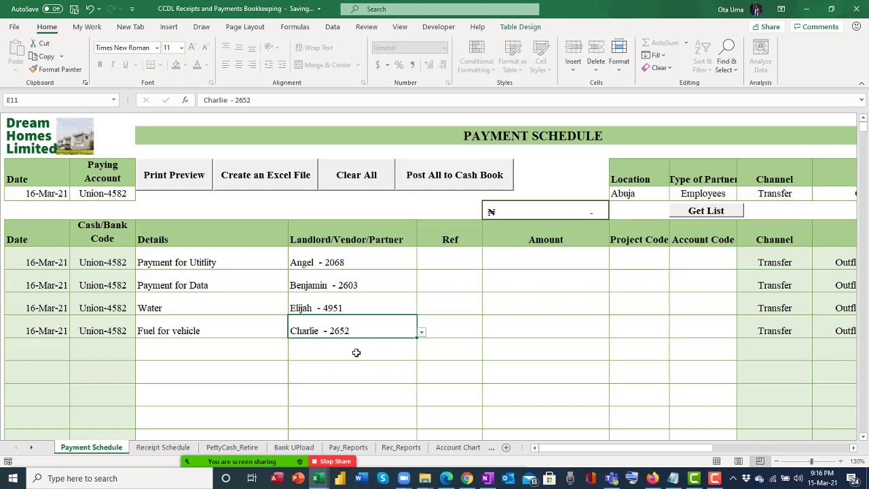
{"action": "scroll", "coordinate": [355, 353], "scroll_direction": "down", "scroll_amount": 15}
{"action": "scroll", "coordinate": [356, 352], "scroll_direction": "up", "scroll_amount": 15}
{"action": "left_click", "coordinate": [382, 258]}
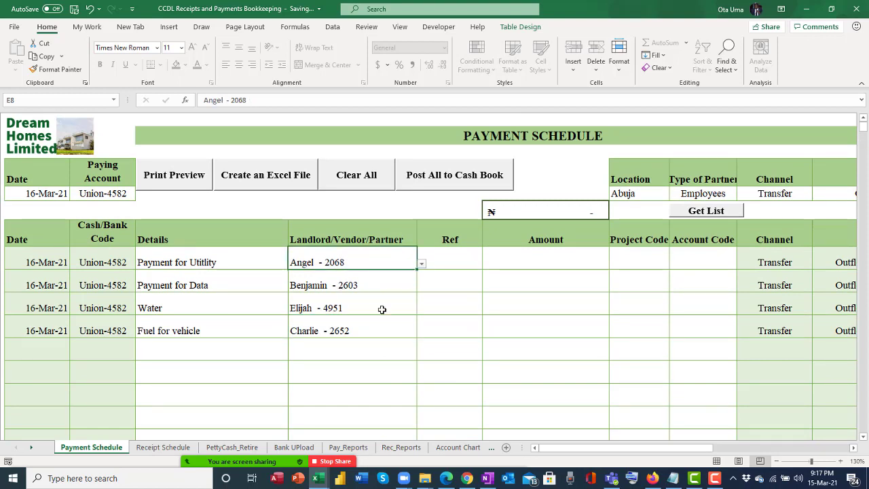
Change the type of partner to Suppliers and get the matching list.
{"action": "left_click", "coordinate": [357, 351]}
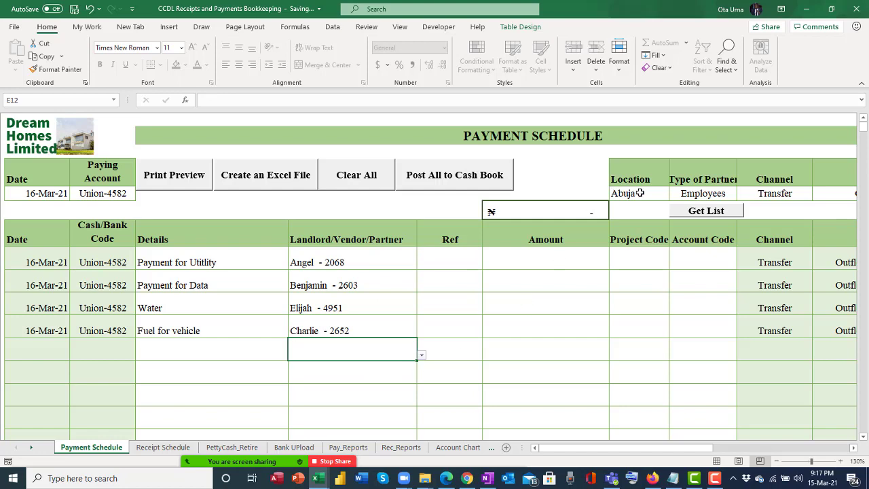
{"action": "left_click", "coordinate": [704, 194]}
{"action": "left_click", "coordinate": [740, 194]}
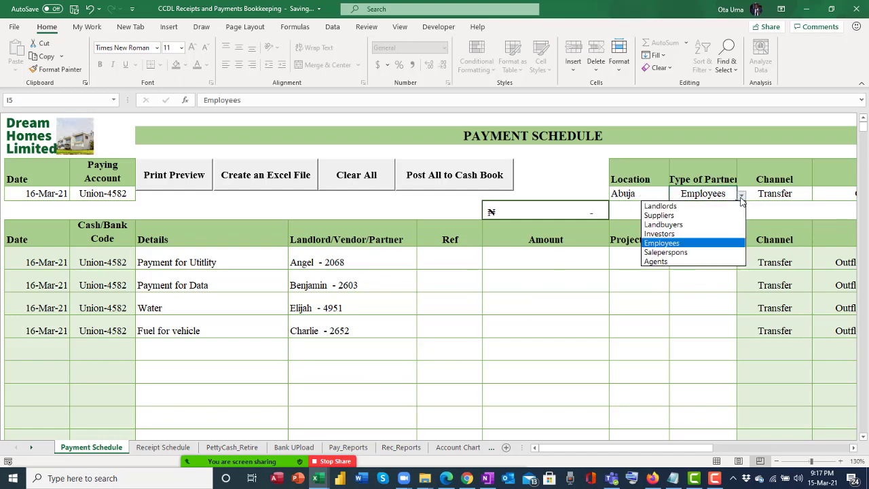
{"action": "left_click", "coordinate": [692, 216]}
{"action": "left_click", "coordinate": [708, 212]}
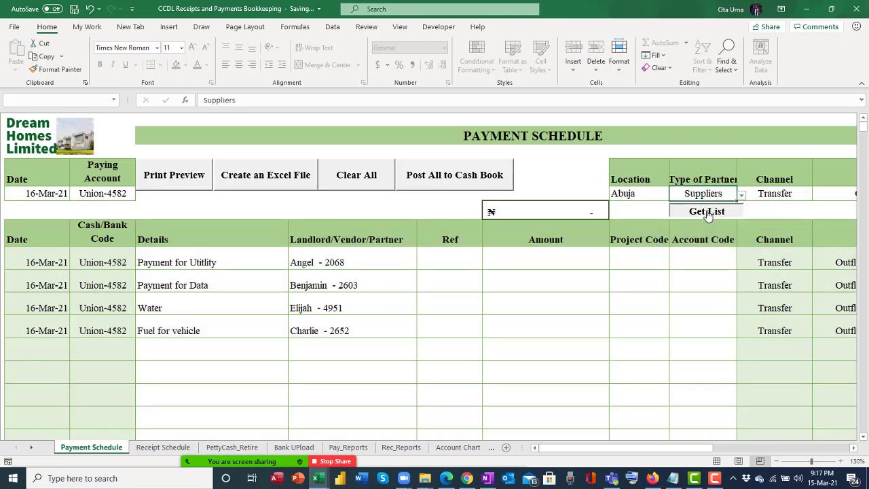
Assign the first listed supplier as partner of the fifth payment row.
{"action": "left_click", "coordinate": [352, 349]}
{"action": "left_click", "coordinate": [421, 354]}
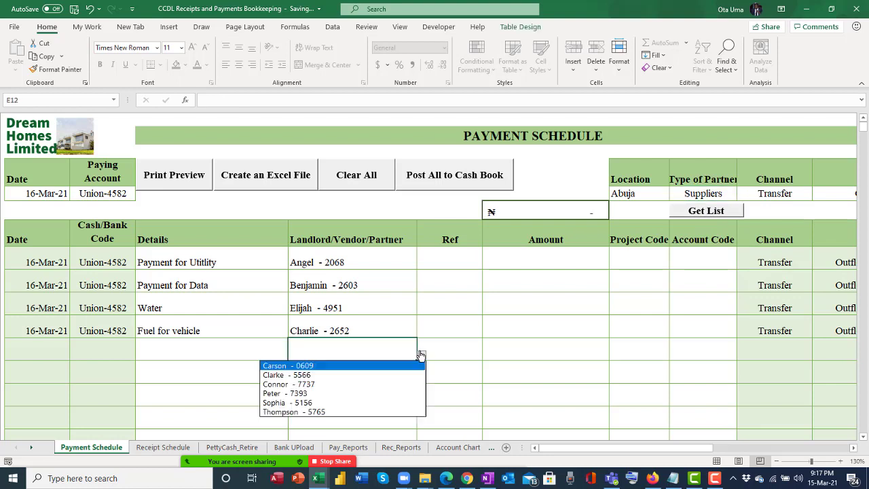
{"action": "left_click", "coordinate": [329, 367]}
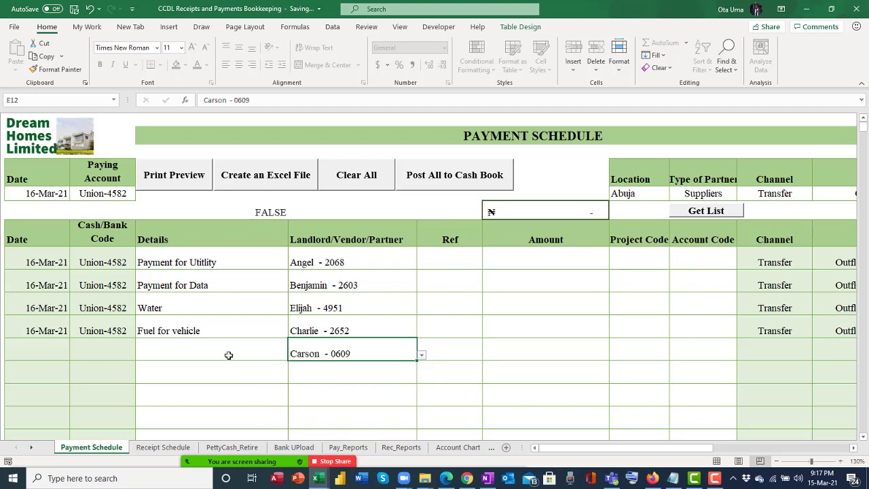
Enter "Refreshment for meetings" as the details of the fifth payment row.
{"action": "left_click", "coordinate": [229, 353]}
{"action": "type", "text": "REres"}
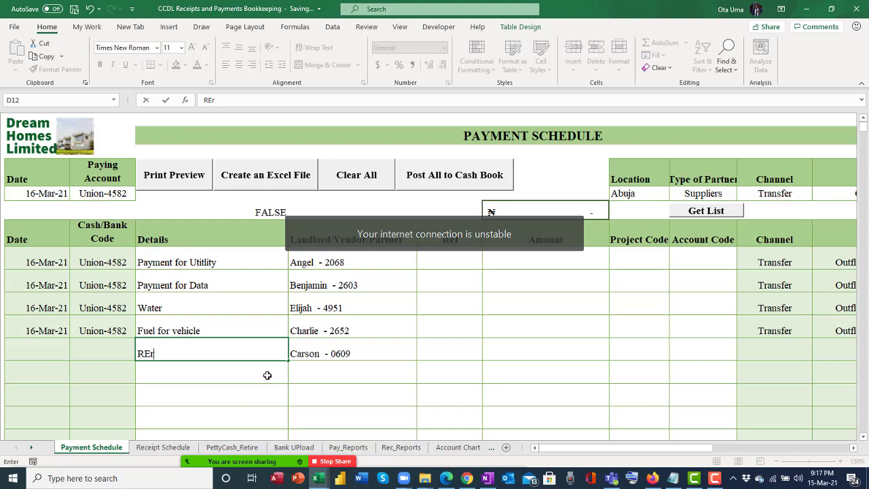
{"action": "key", "text": "BackSpace"}
{"action": "key", "text": "BackSpace"}
{"action": "type", "text": "efres"}
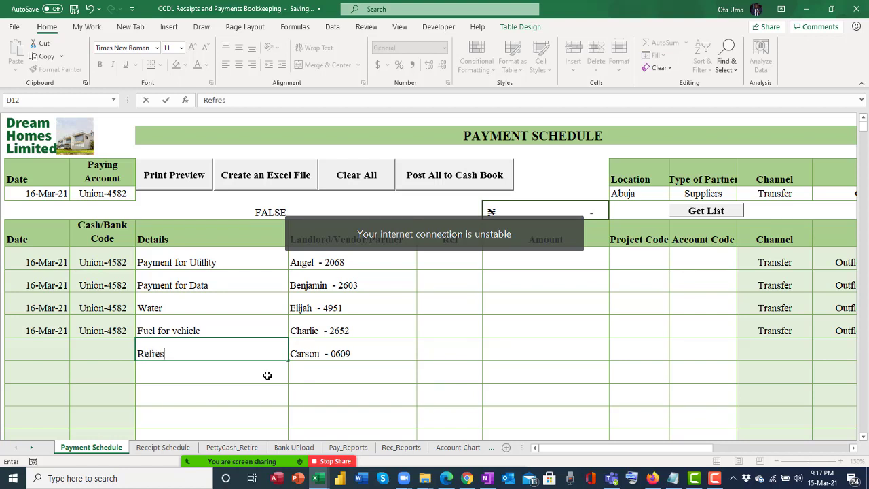
{"action": "type", "text": "hment for m"}
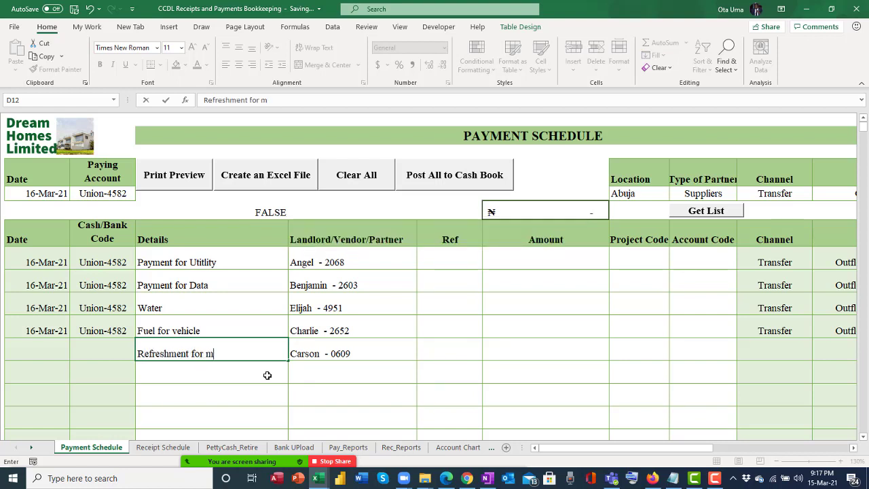
{"action": "type", "text": "eetings"}
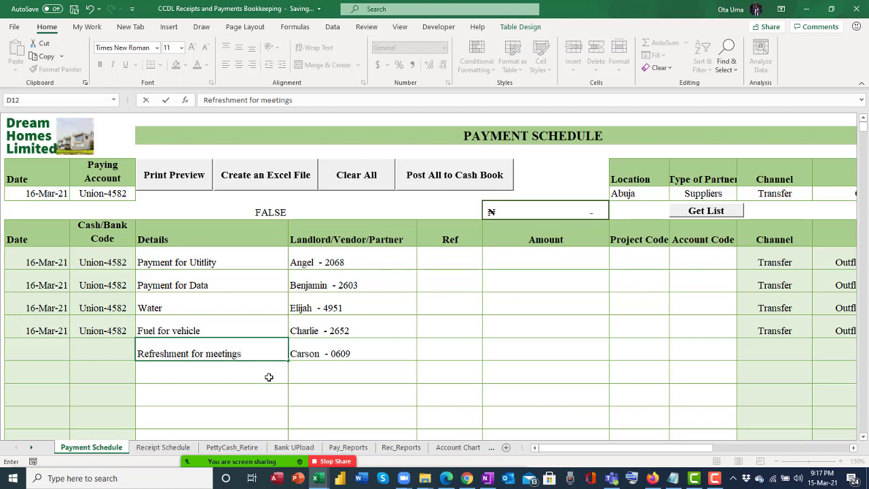
{"action": "left_click", "coordinate": [204, 385]}
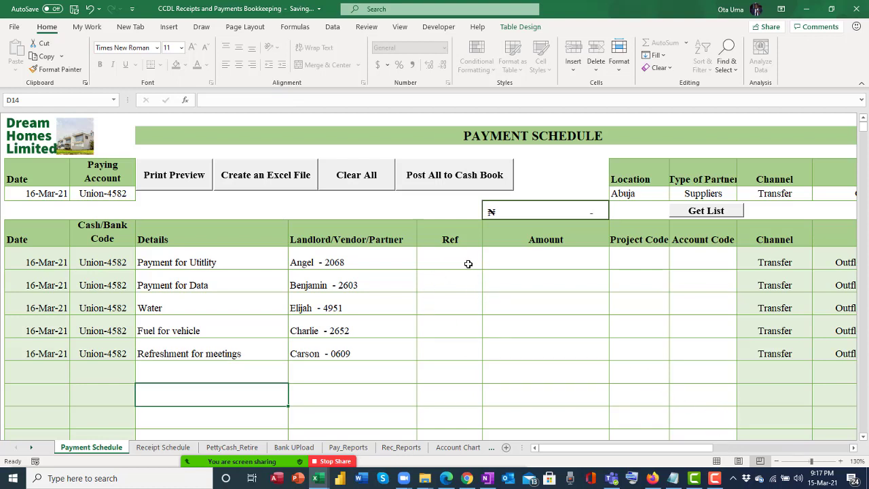
{"action": "left_click", "coordinate": [455, 257]}
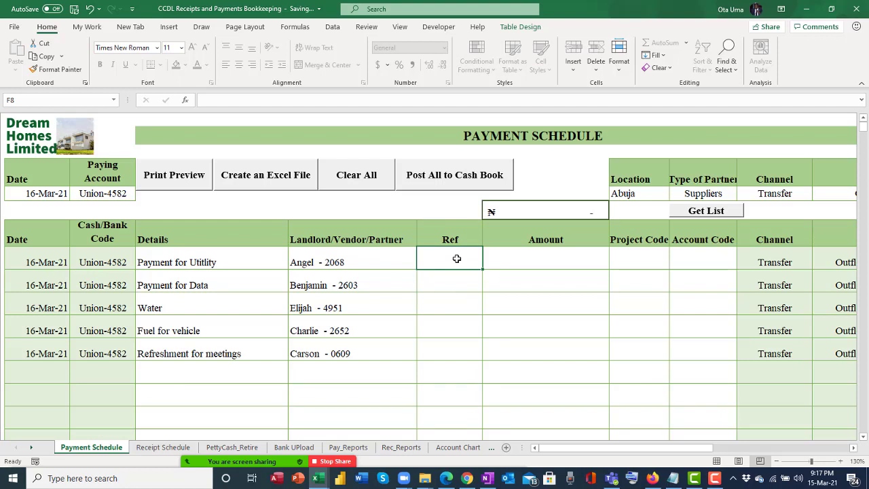
{"action": "left_click", "coordinate": [448, 283]}
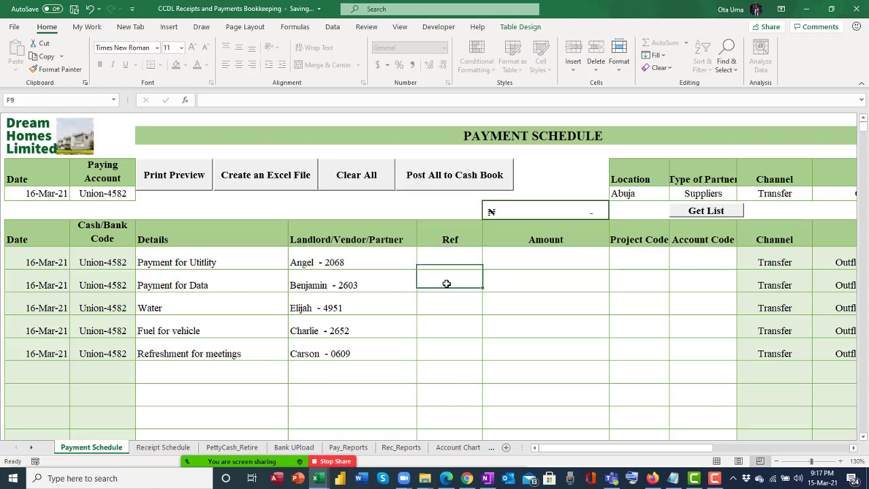
{"action": "left_click", "coordinate": [448, 307]}
{"action": "left_click", "coordinate": [446, 354]}
{"action": "left_click", "coordinate": [446, 363]}
{"action": "left_click", "coordinate": [448, 349]}
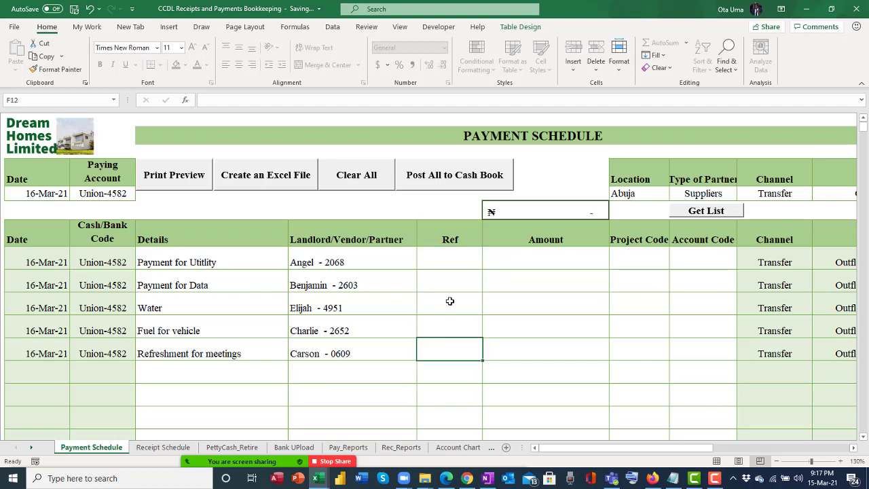
{"action": "left_click", "coordinate": [450, 297]}
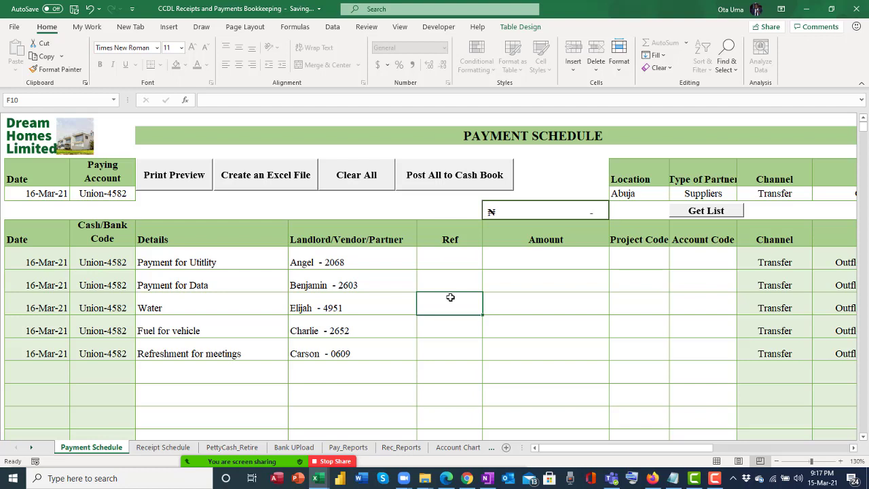
Number the references of the five payment rows 1 through 5, from the first row down.
{"action": "left_click", "coordinate": [466, 265]}
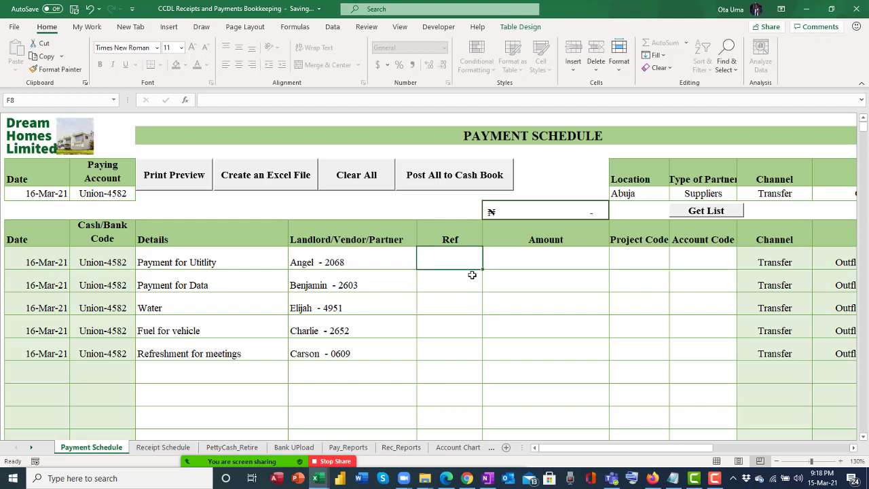
{"action": "type", "text": "1"}
{"action": "left_click", "coordinate": [453, 279]}
{"action": "type", "text": "2"}
{"action": "left_click", "coordinate": [464, 304]}
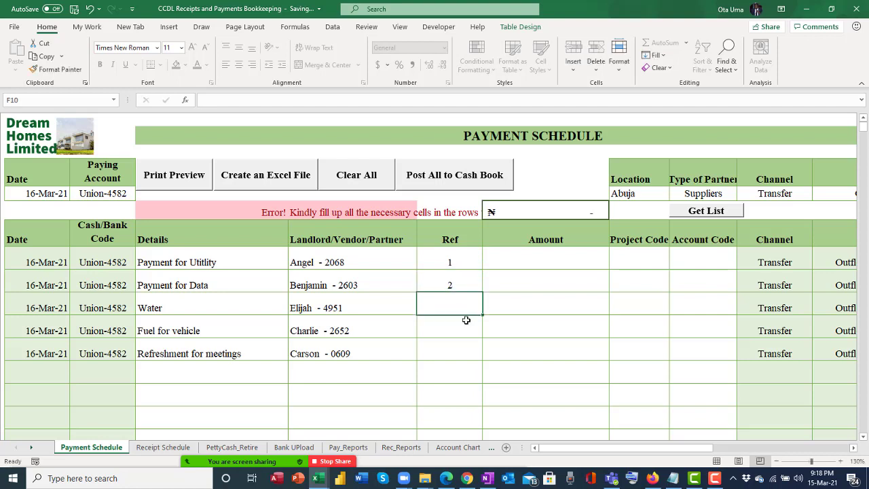
{"action": "type", "text": "3"}
{"action": "left_click", "coordinate": [460, 330]}
{"action": "type", "text": "4"}
{"action": "left_click", "coordinate": [466, 353]}
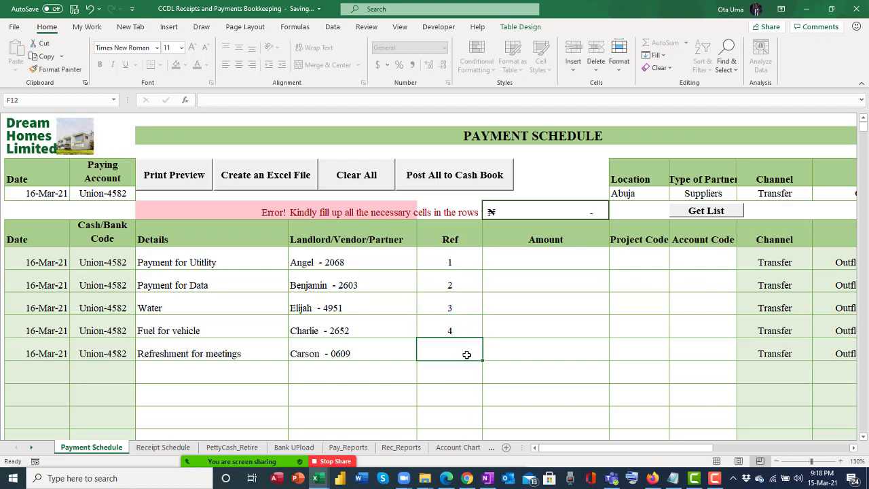
{"action": "type", "text": "5"}
{"action": "left_click", "coordinate": [471, 371]}
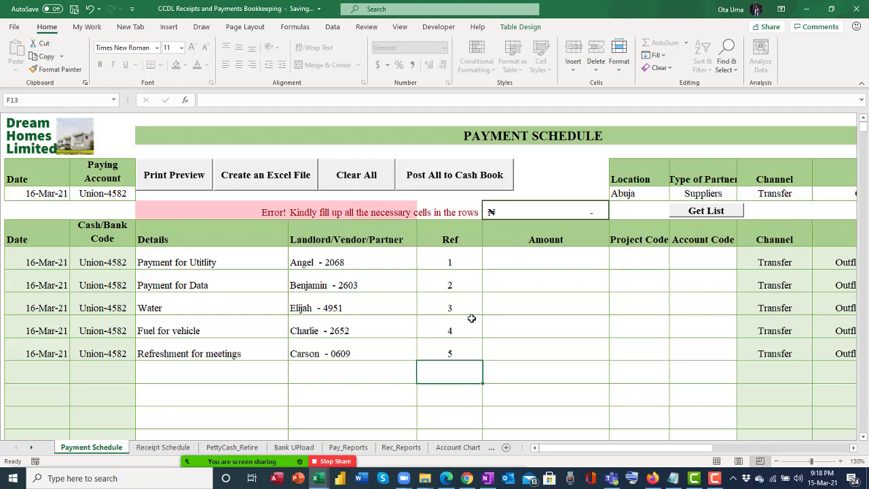
{"action": "left_click_drag", "start_coordinate": [455, 252], "coordinate": [451, 344]}
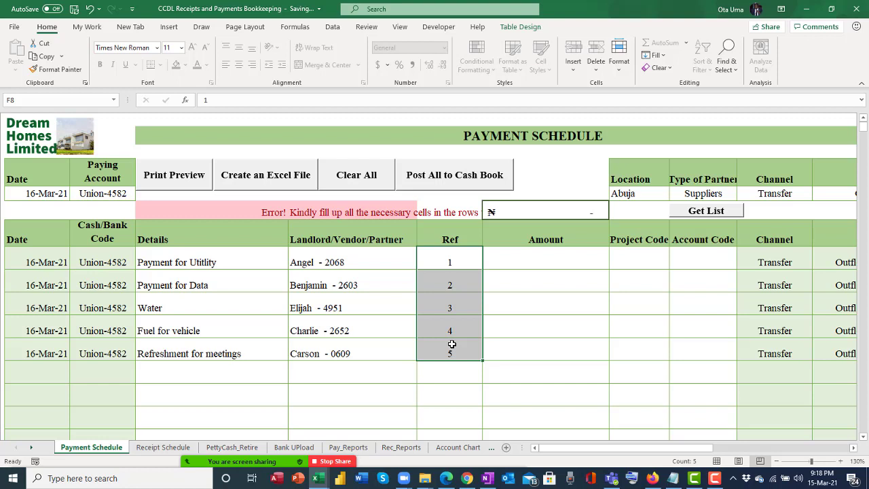
{"action": "left_click", "coordinate": [466, 281]}
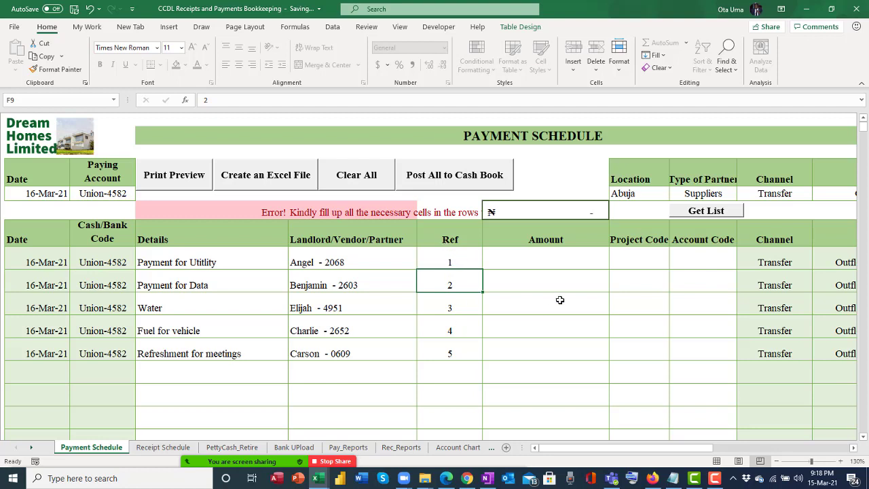
Enter an amount of 25000 for the utility payment and 1500 for the data payment.
{"action": "left_click", "coordinate": [555, 257]}
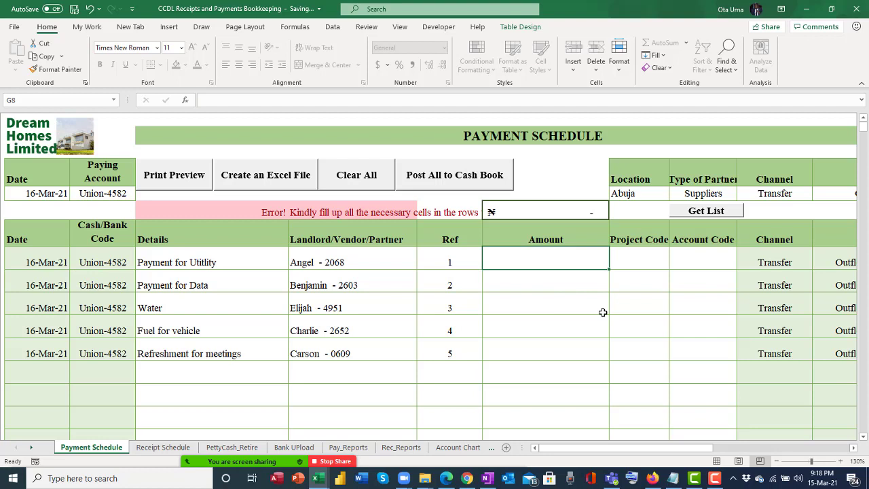
{"action": "type", "text": "25000"}
{"action": "key", "text": "Return"}
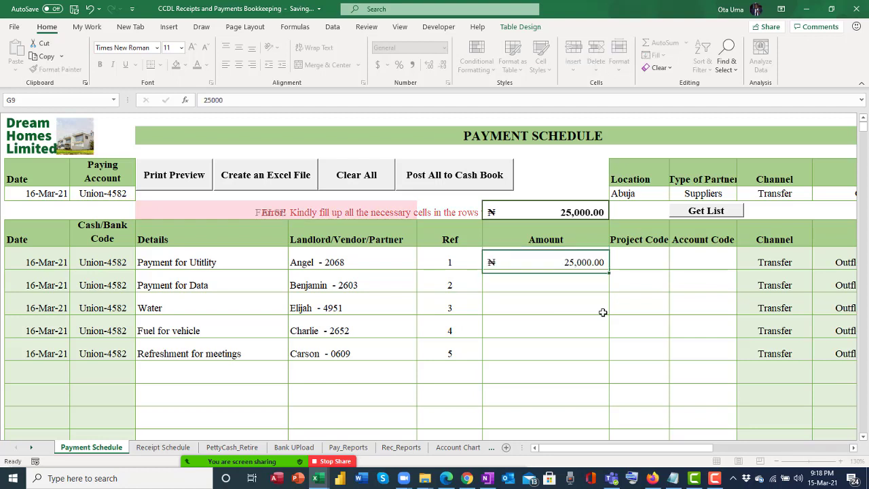
{"action": "type", "text": "15"}
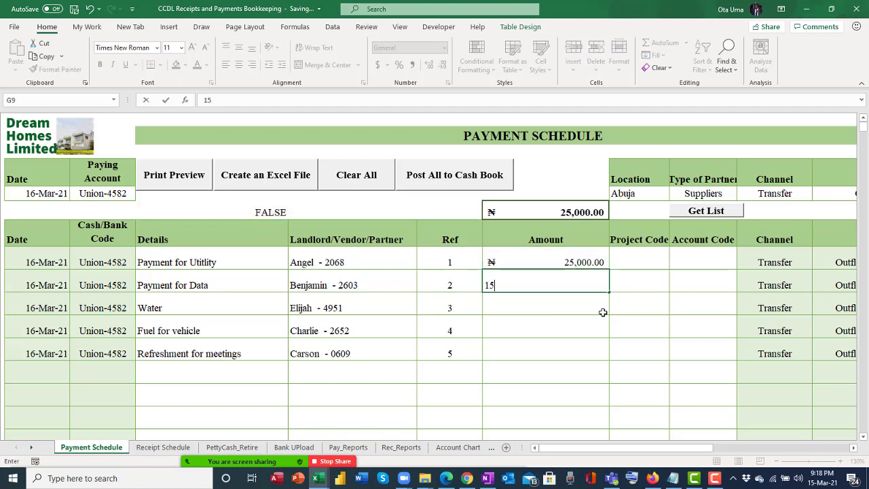
{"action": "type", "text": "00"}
{"action": "key", "text": "Return"}
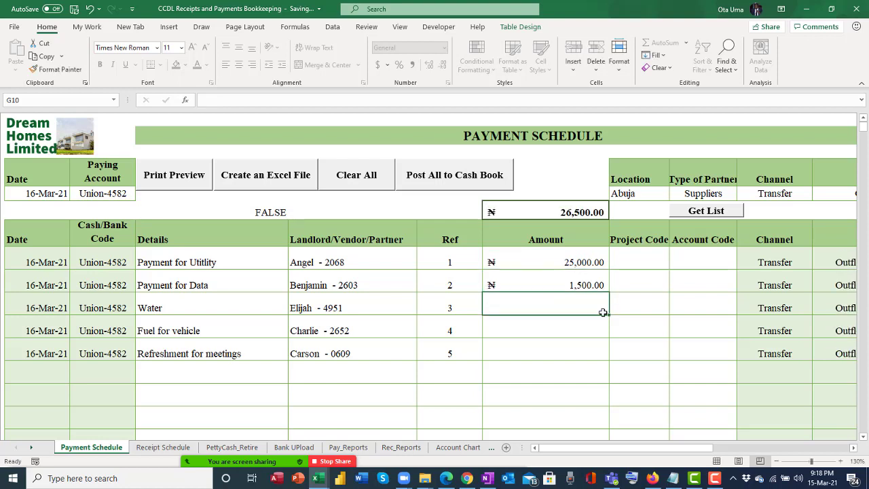
Enter an amount of 2500 for the Water row and 8500 for the Fuel for vehicle row.
{"action": "type", "text": "2590"}
{"action": "key", "text": "BackSpace"}
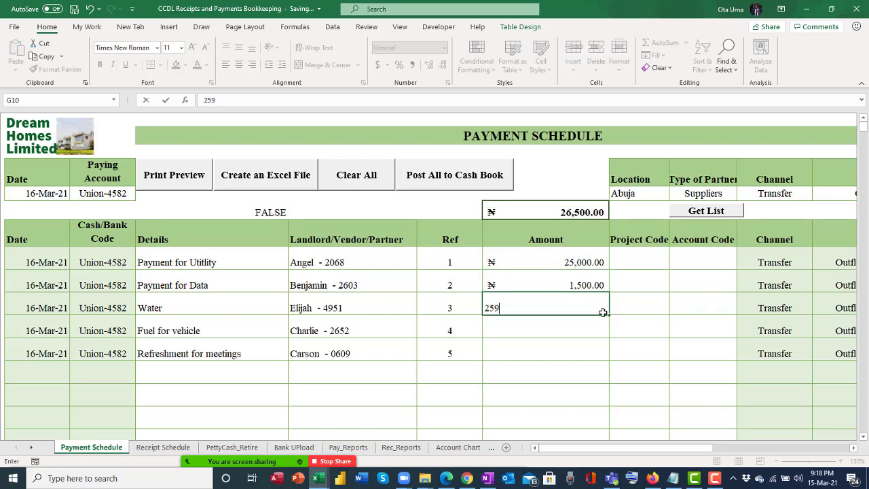
{"action": "key", "text": "BackSpace"}
{"action": "key", "text": "Return"}
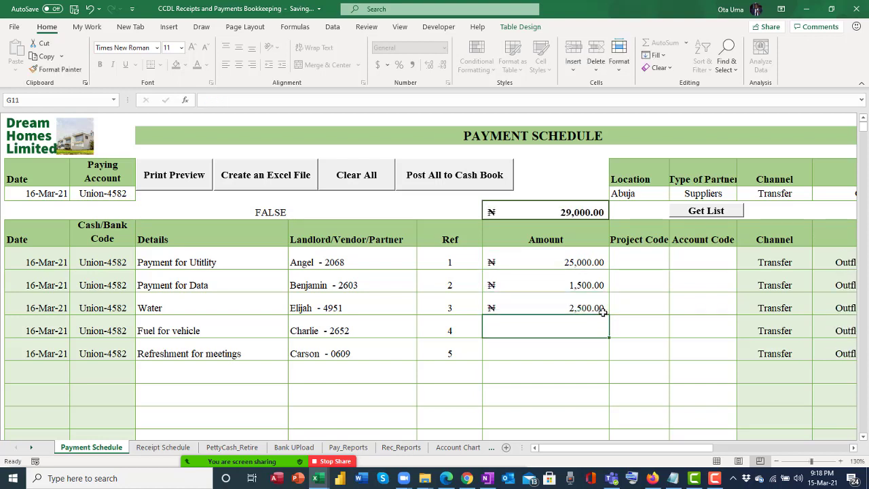
{"action": "type", "text": "1"}
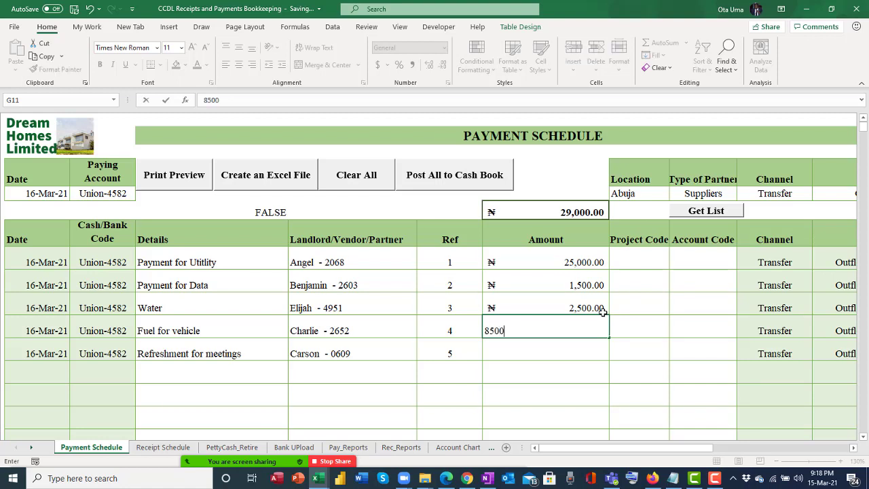
{"action": "key", "text": "Return"}
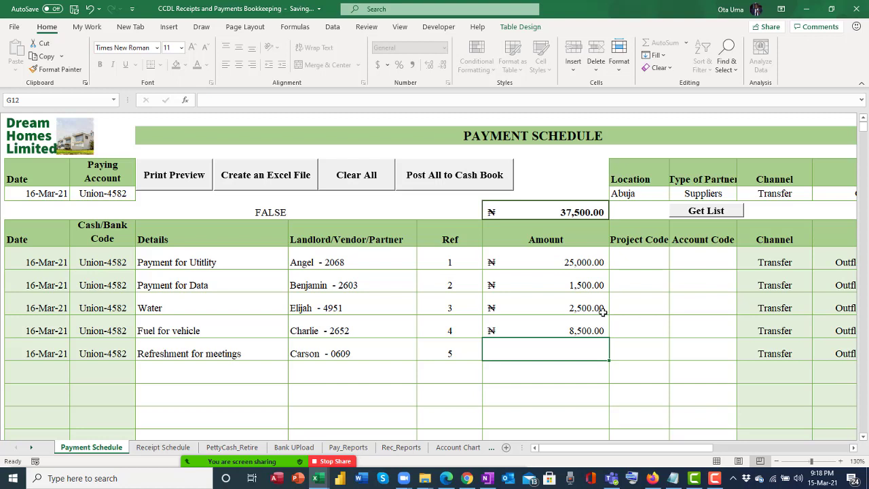
Enter an amount of 35500 for the Refreshment for meetings row.
{"action": "type", "text": "35,"}
{"action": "type", "text": "55"}
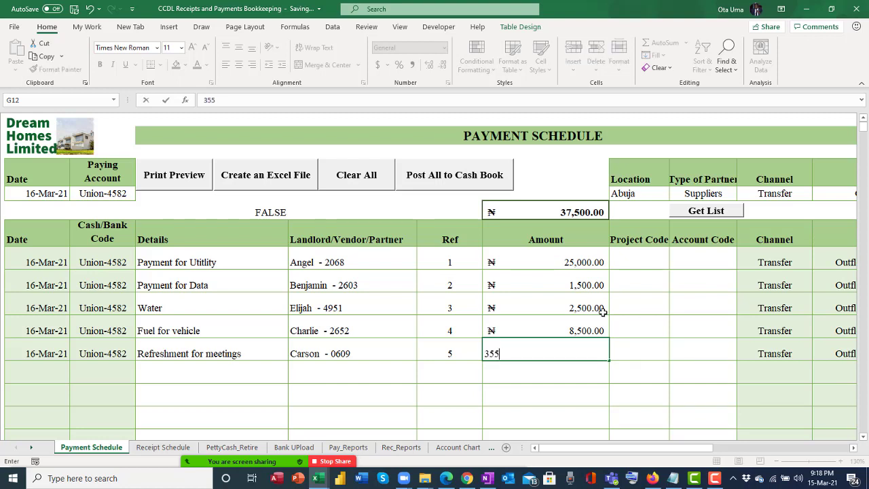
{"action": "type", "text": "00"}
{"action": "key", "text": "Return"}
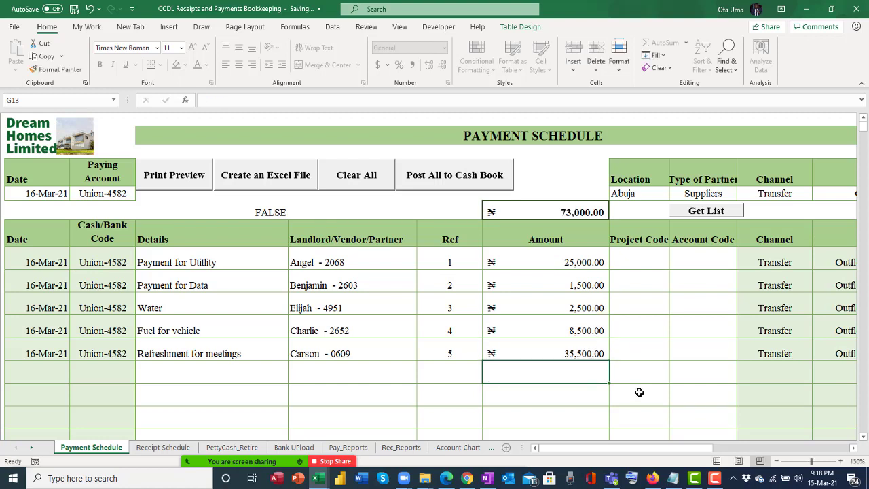
Assign the project code Gen Admin to the utility payment in the first row.
{"action": "left_click", "coordinate": [779, 461]}
{"action": "left_click", "coordinate": [779, 461]}
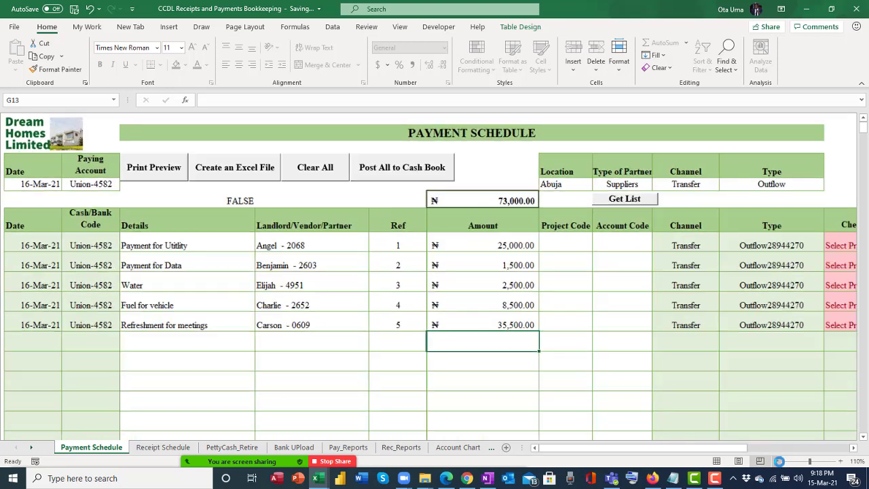
{"action": "left_click", "coordinate": [779, 461]}
{"action": "left_click", "coordinate": [779, 461]}
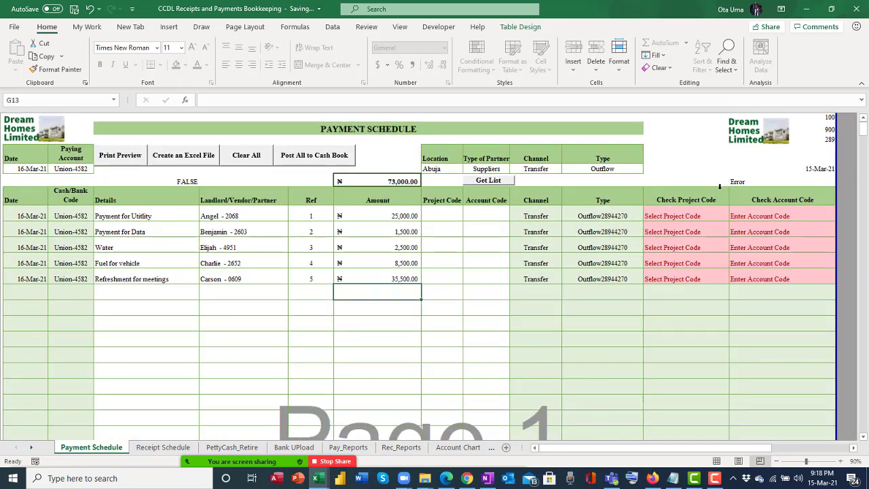
{"action": "left_click", "coordinate": [698, 210]}
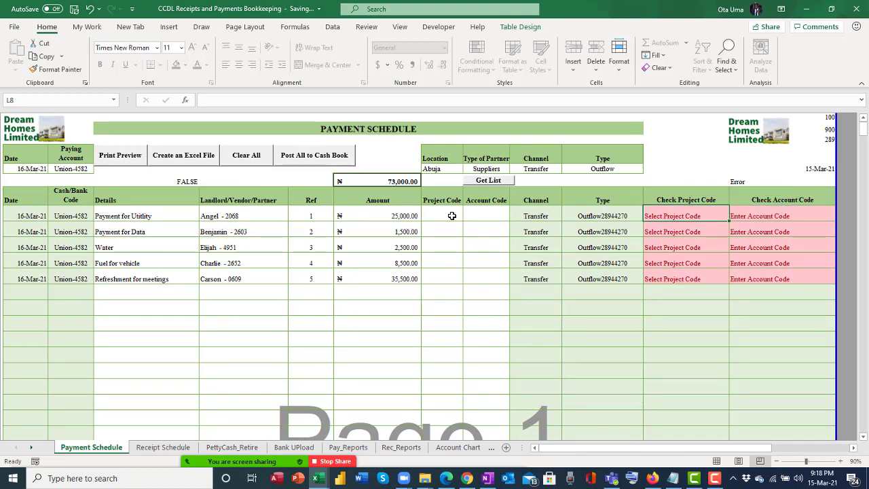
{"action": "left_click", "coordinate": [452, 215]}
{"action": "left_click", "coordinate": [452, 230]}
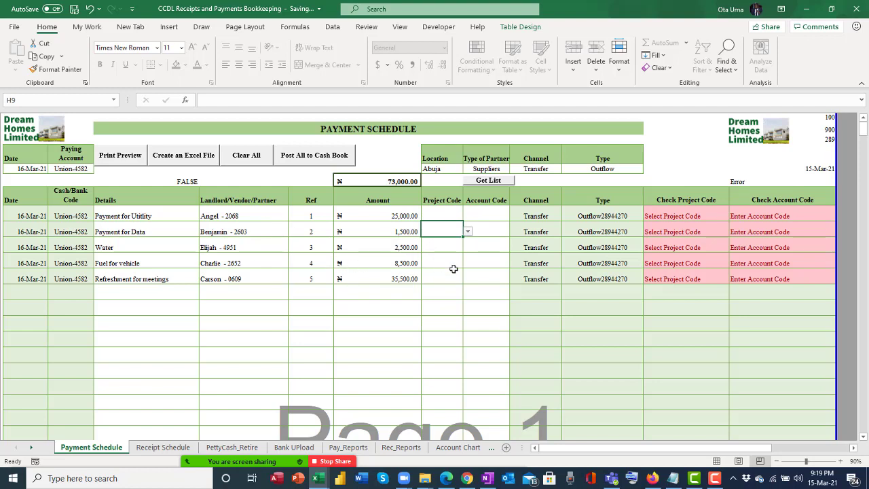
{"action": "left_click", "coordinate": [444, 215]}
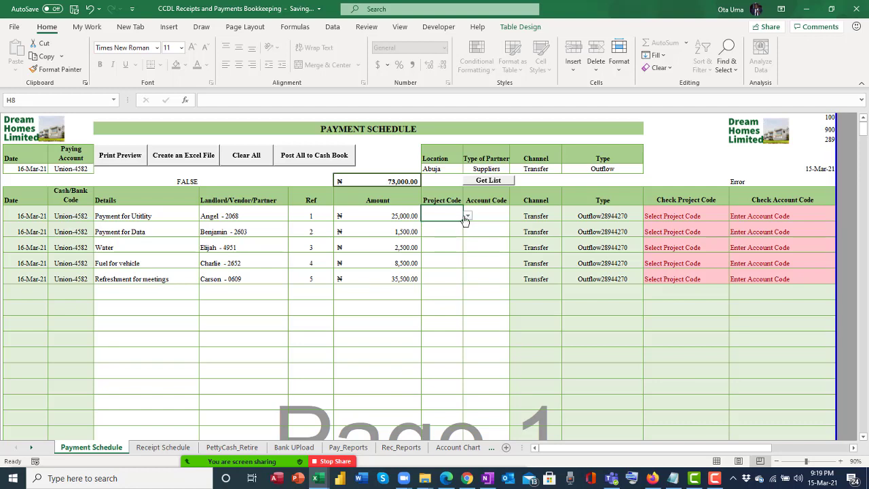
{"action": "left_click", "coordinate": [467, 216]}
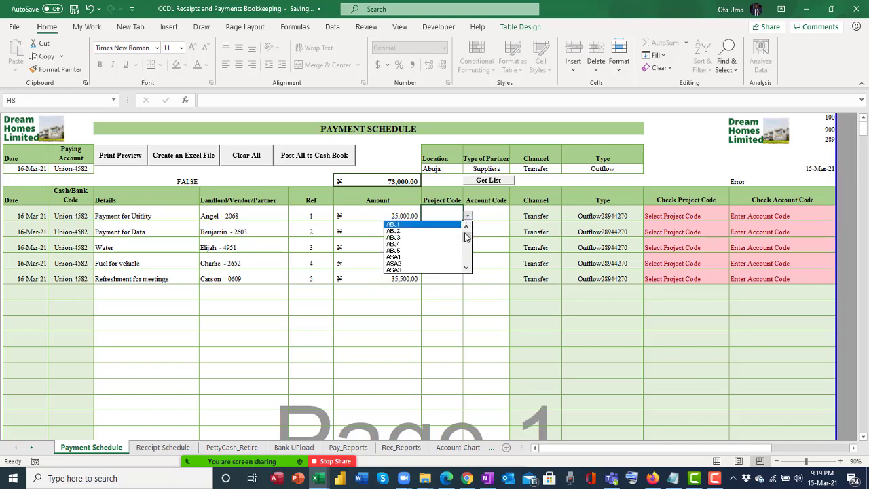
{"action": "left_click_drag", "start_coordinate": [466, 230], "coordinate": [466, 259]}
{"action": "left_click", "coordinate": [445, 271]}
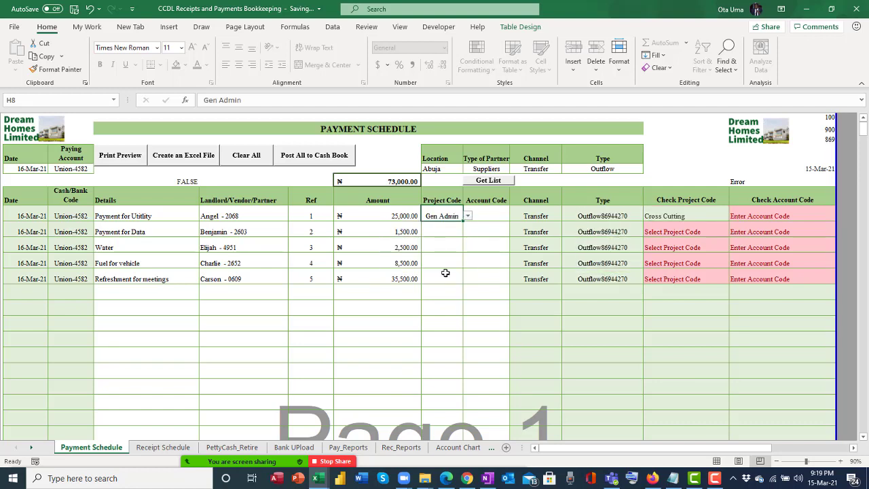
Assign the project code Gen Admin to the Payment for Data, Water and Fuel for vehicle rows.
{"action": "left_click", "coordinate": [455, 232]}
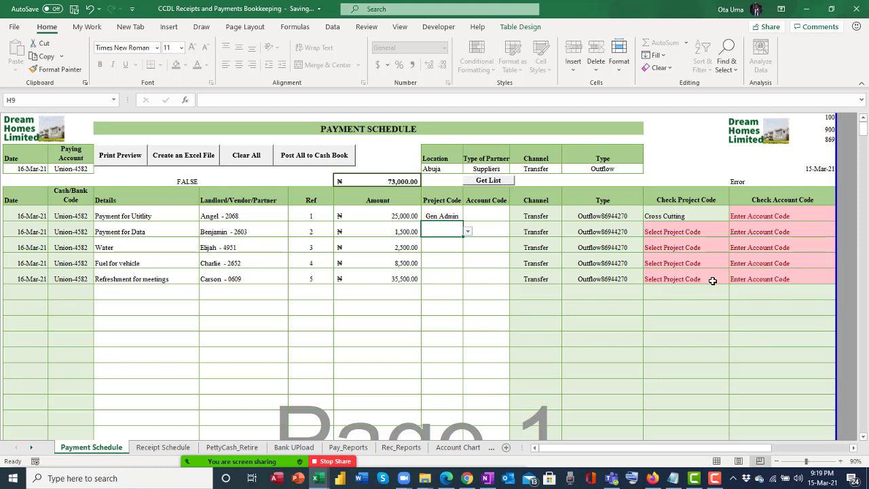
{"action": "left_click", "coordinate": [467, 232]}
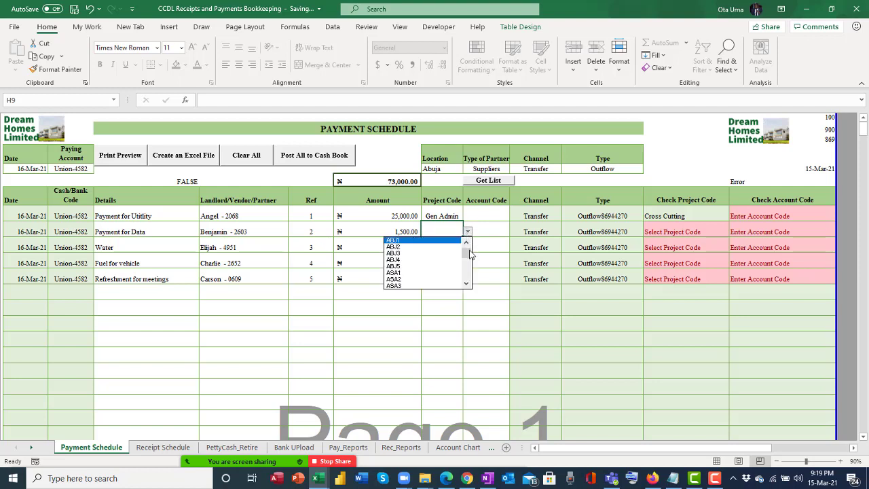
{"action": "left_click", "coordinate": [453, 234]}
{"action": "type", "text": "Gen Admin"}
{"action": "key", "text": "Return"}
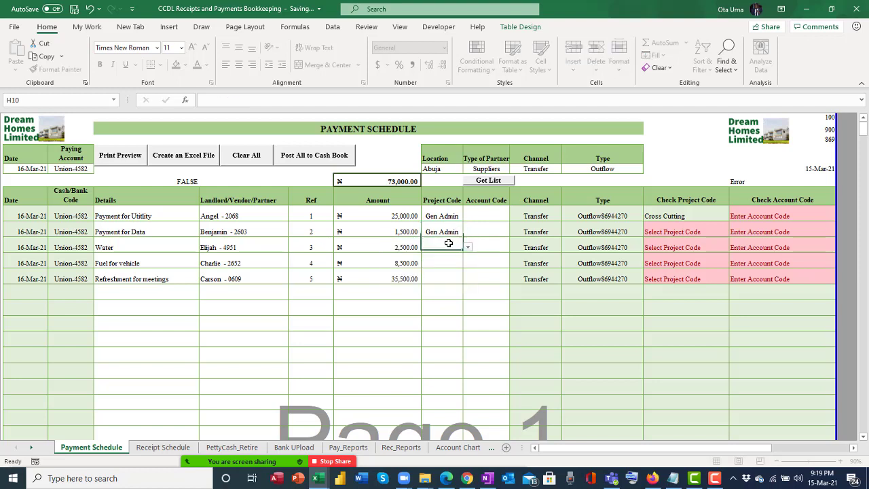
{"action": "type", "text": "gen Admin"}
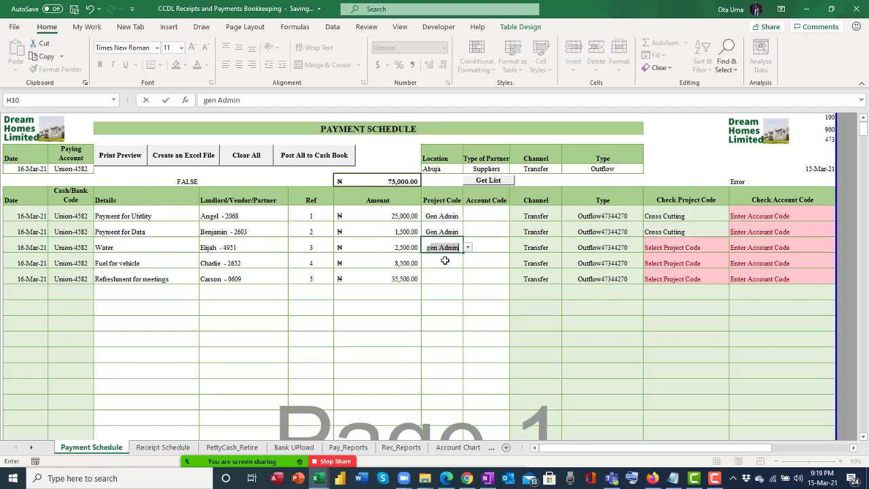
{"action": "key", "text": "Return"}
{"action": "type", "text": "gen Admin"}
{"action": "key", "text": "Return"}
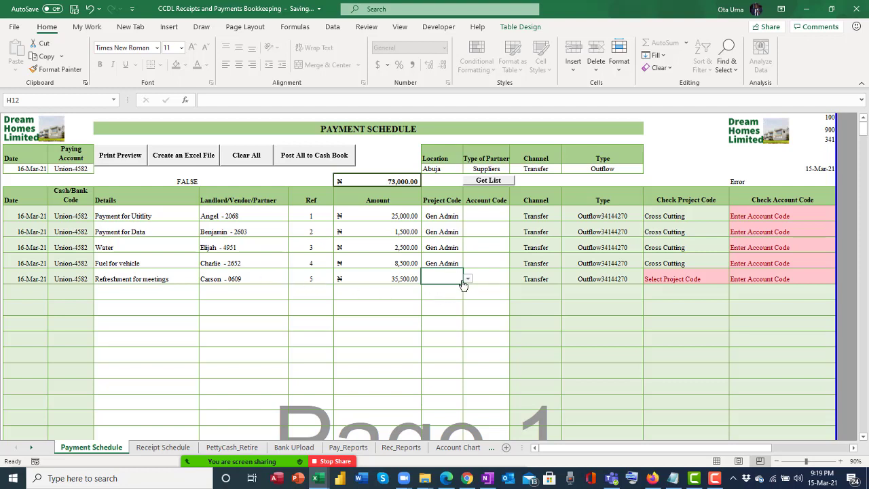
Assign the project code ABJ4 to the Refreshment for meetings row and check its matching project name.
{"action": "left_click", "coordinate": [468, 280]}
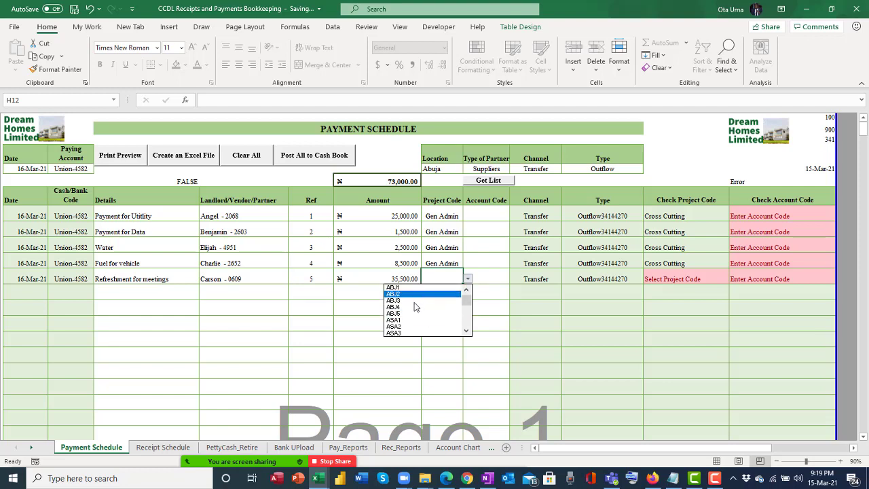
{"action": "left_click", "coordinate": [415, 307]}
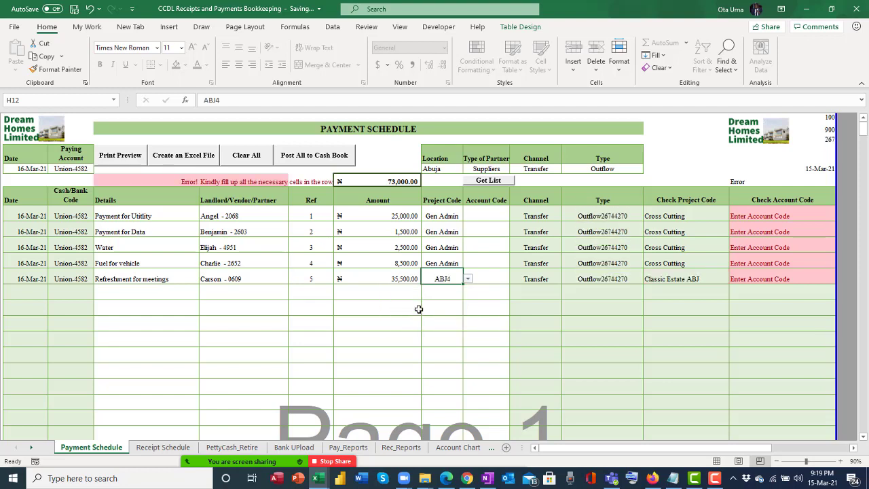
{"action": "left_click", "coordinate": [686, 279]}
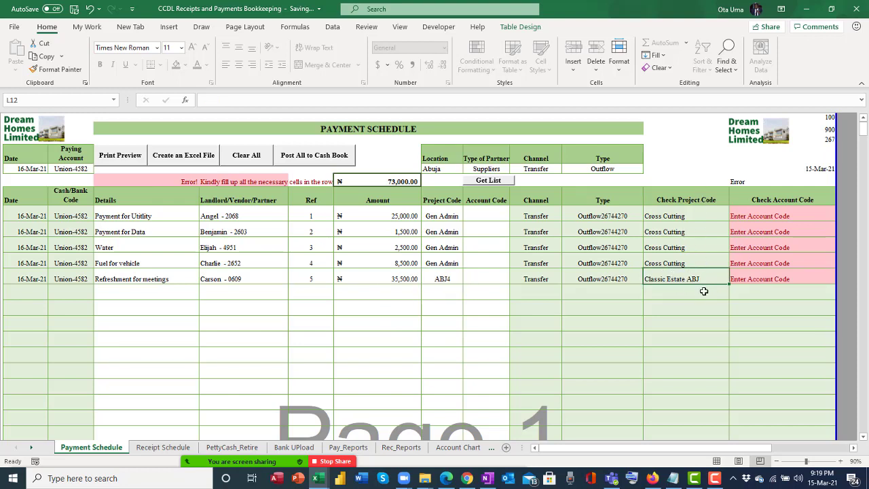
Examine the schedule's error flag and the payment rows' details, channel and check columns for the entries still missing.
{"action": "left_click", "coordinate": [438, 275]}
{"action": "left_click", "coordinate": [695, 276]}
{"action": "left_click", "coordinate": [746, 182]}
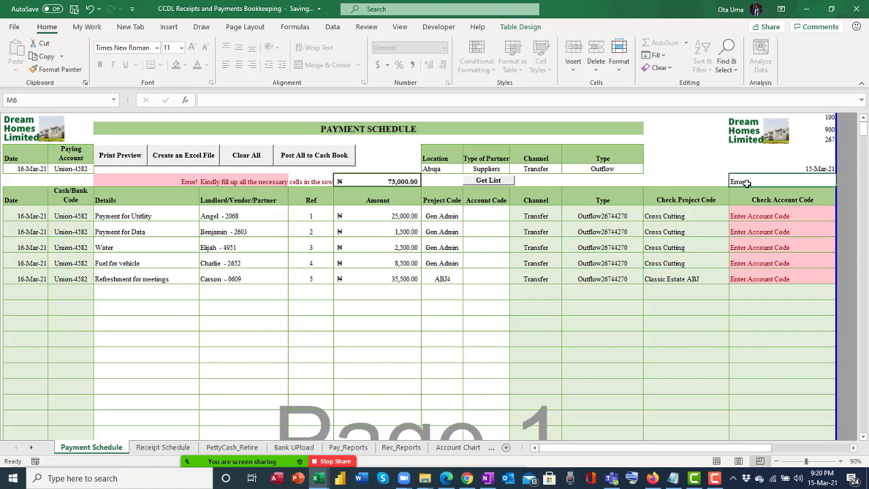
{"action": "left_click", "coordinate": [224, 182]}
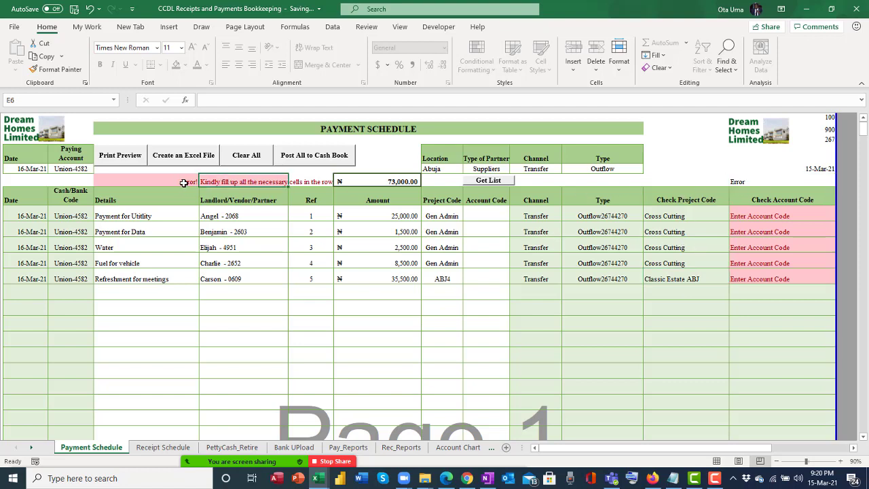
{"action": "key", "text": "Left"}
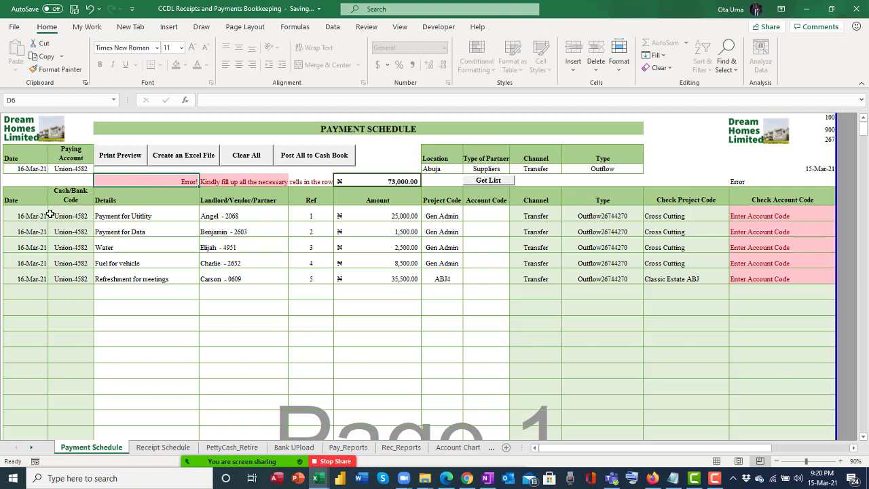
{"action": "left_click_drag", "start_coordinate": [109, 215], "coordinate": [773, 216]}
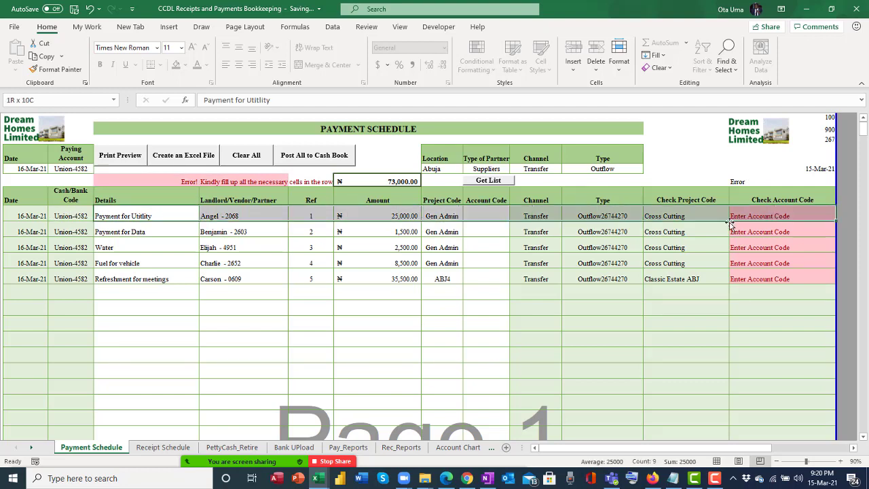
{"action": "left_click", "coordinate": [166, 297]}
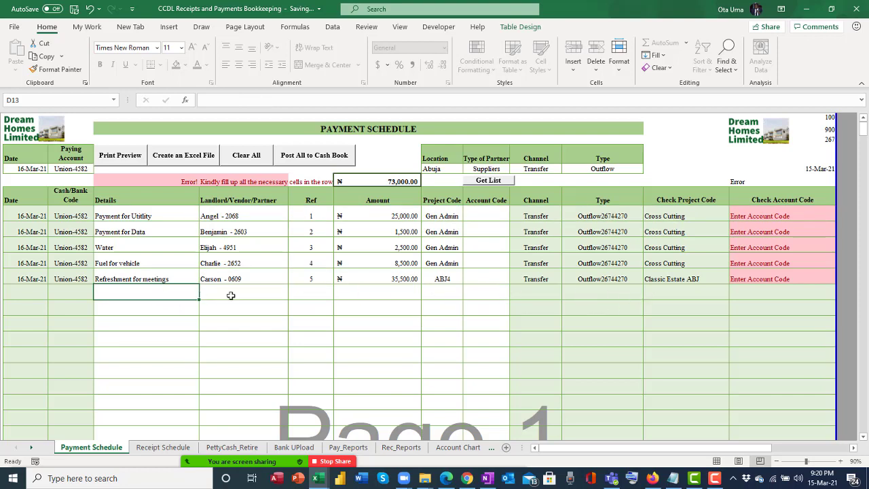
{"action": "left_click", "coordinate": [32, 230]}
{"action": "left_click", "coordinate": [71, 231]}
{"action": "left_click", "coordinate": [552, 242]}
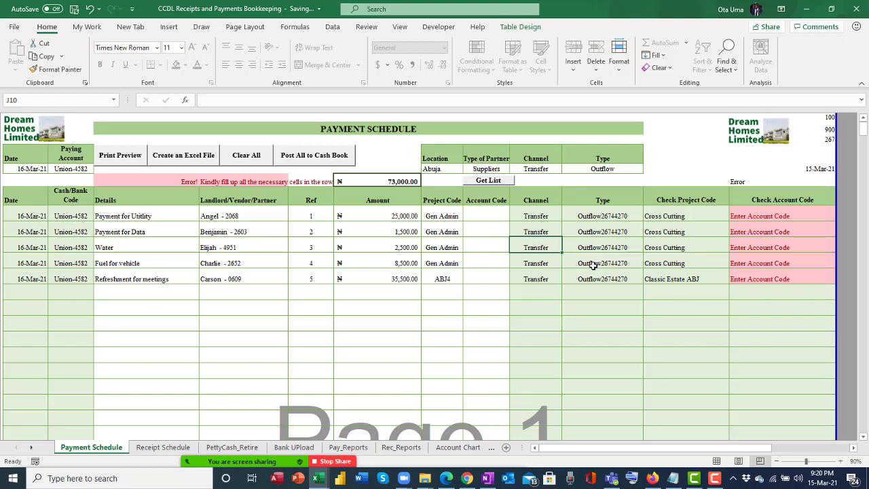
{"action": "left_click", "coordinate": [127, 230]}
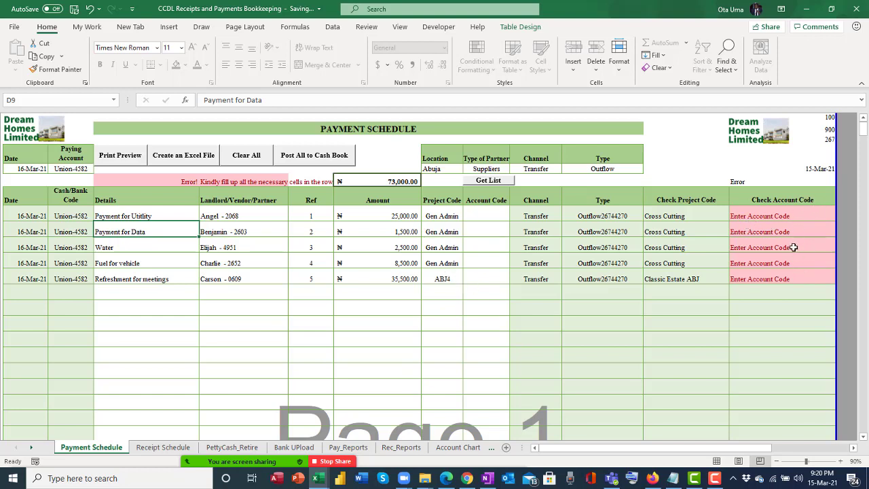
Copy the Utility - Power code 42332 from the Account Chart into the account code of the first payment row.
{"action": "left_click", "coordinate": [479, 218]}
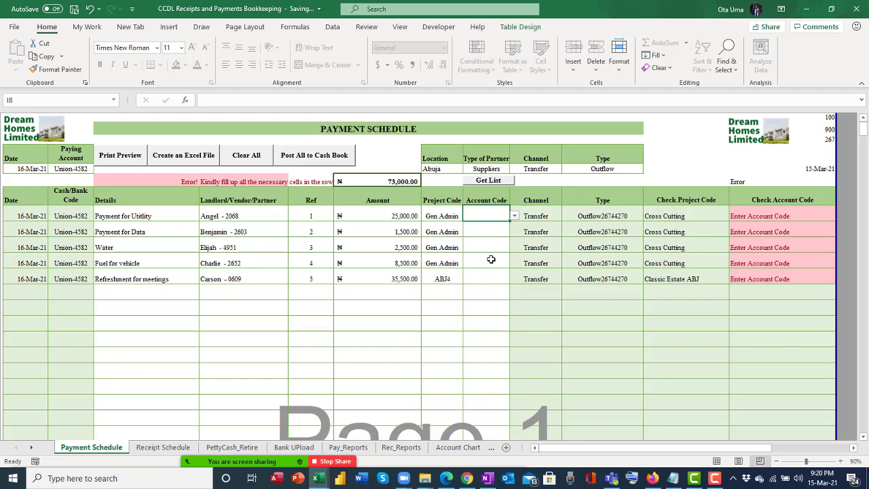
{"action": "left_click", "coordinate": [467, 447]}
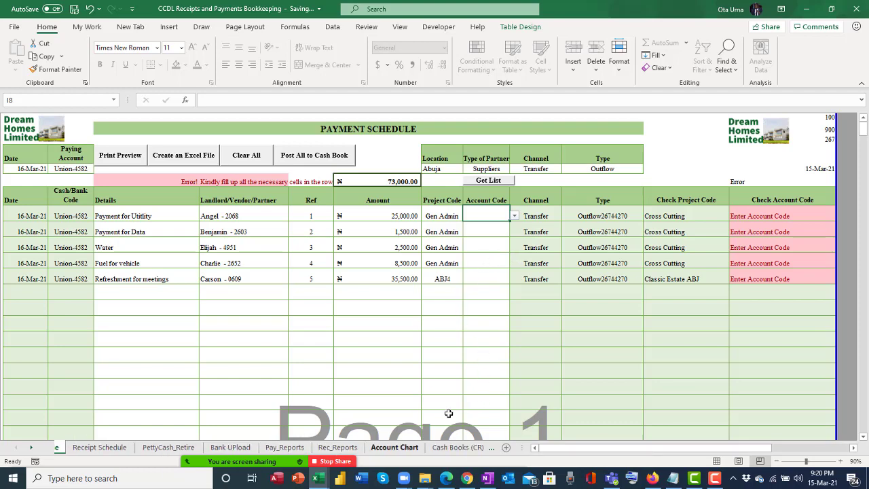
{"action": "scroll", "coordinate": [219, 322], "scroll_direction": "down", "scroll_amount": 6}
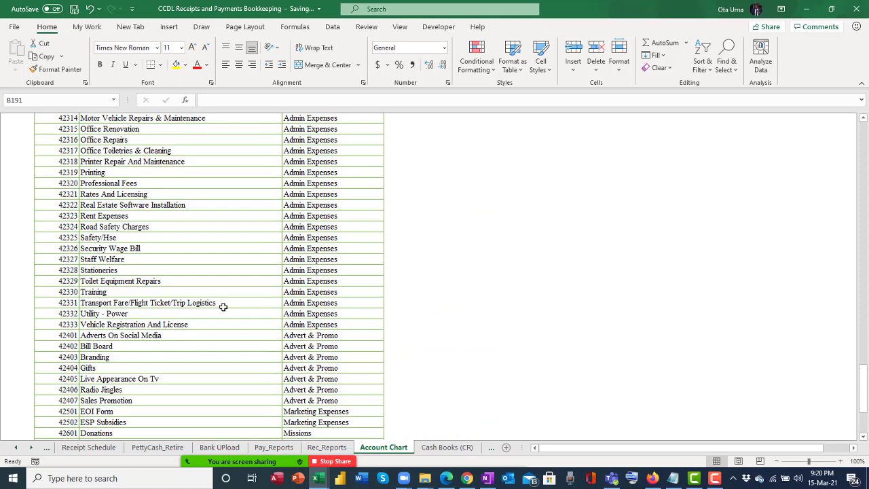
{"action": "scroll", "coordinate": [223, 306], "scroll_direction": "down", "scroll_amount": 1}
{"action": "left_click", "coordinate": [67, 281]}
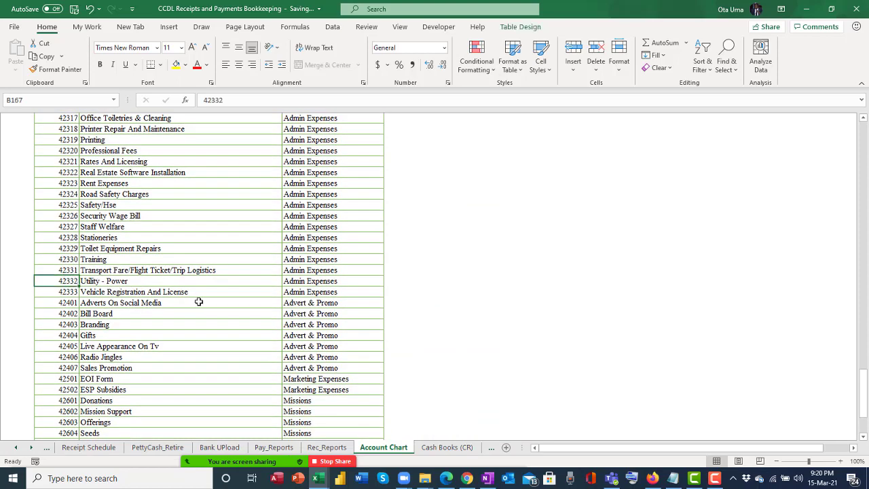
{"action": "key", "text": "ctrl+c"}
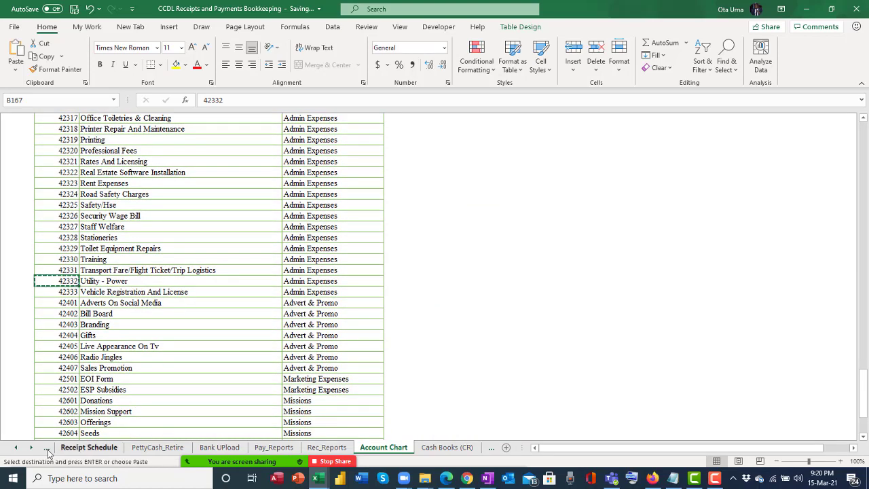
{"action": "left_click", "coordinate": [47, 448]}
{"action": "left_click", "coordinate": [91, 448]}
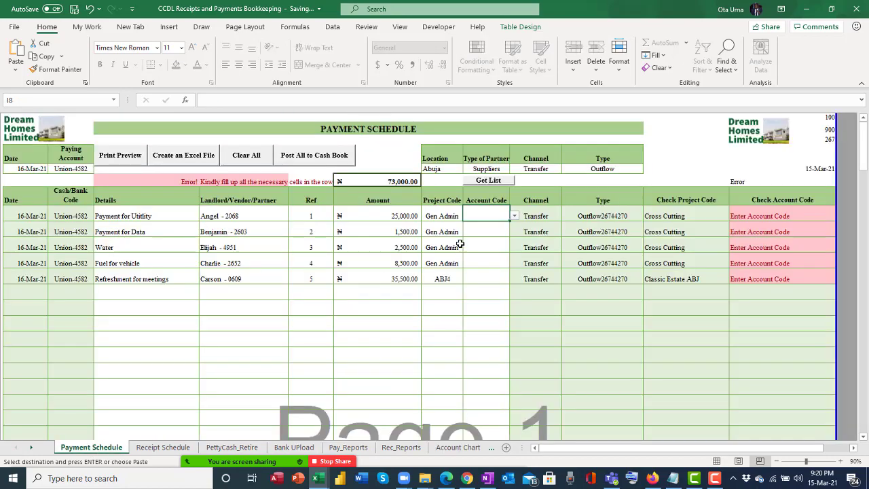
{"action": "right_click", "coordinate": [475, 216]}
{"action": "left_click", "coordinate": [510, 232]}
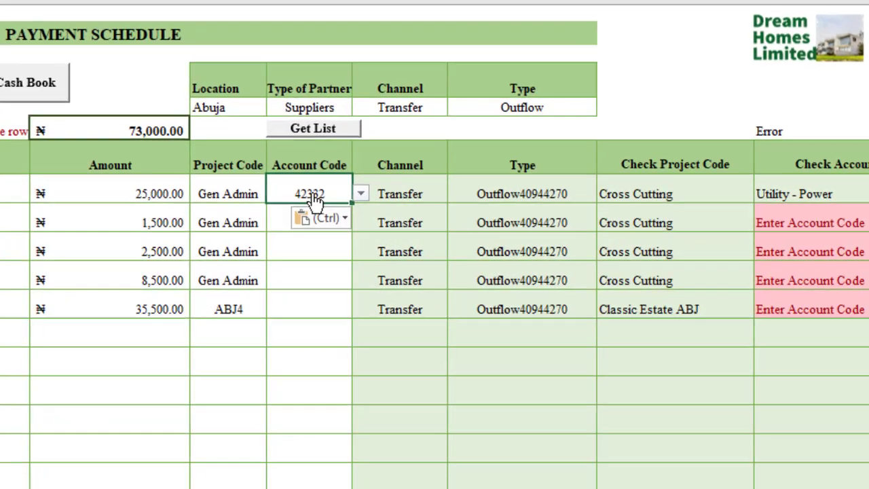
Paste the copied 42332 code again as values only in the first row's account code.
{"action": "right_click", "coordinate": [488, 217]}
{"action": "left_click", "coordinate": [350, 259]}
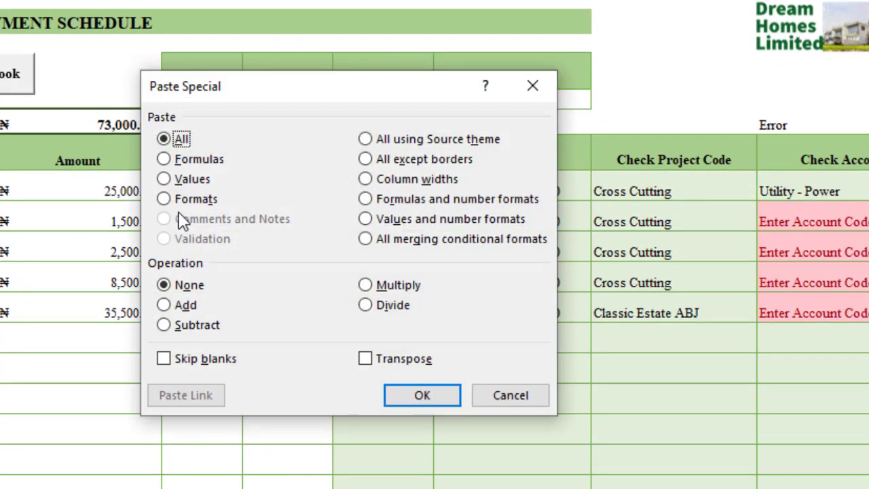
{"action": "left_click", "coordinate": [163, 179]}
{"action": "left_click", "coordinate": [421, 394]}
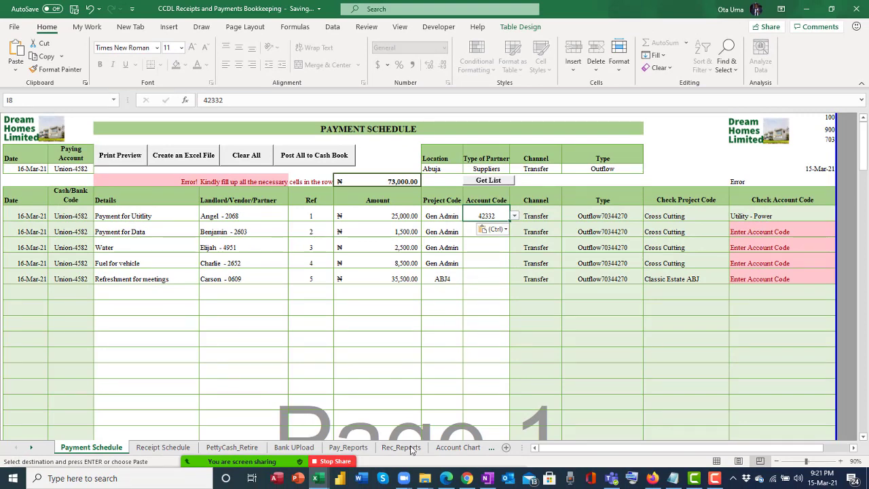
Copy the Airtime And Data code 42303 from the Account Chart into the account code of the Payment for Data row.
{"action": "left_click", "coordinate": [455, 447]}
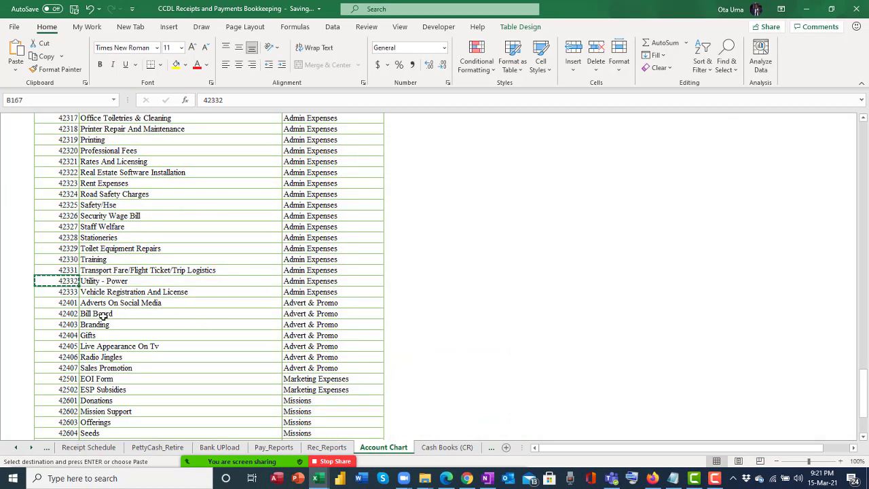
{"action": "scroll", "coordinate": [100, 260], "scroll_direction": "up", "scroll_amount": 4}
{"action": "scroll", "coordinate": [100, 259], "scroll_direction": "up", "scroll_amount": 6}
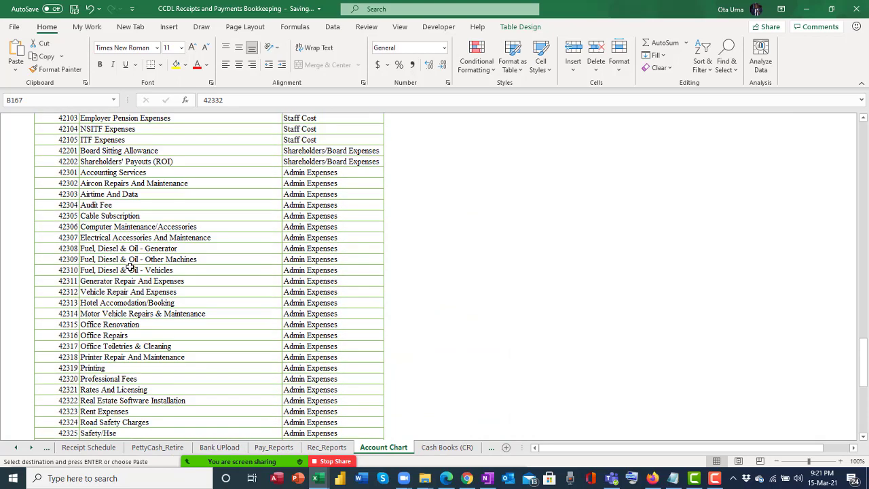
{"action": "left_click", "coordinate": [60, 293]}
{"action": "key", "text": "ctrl+c"}
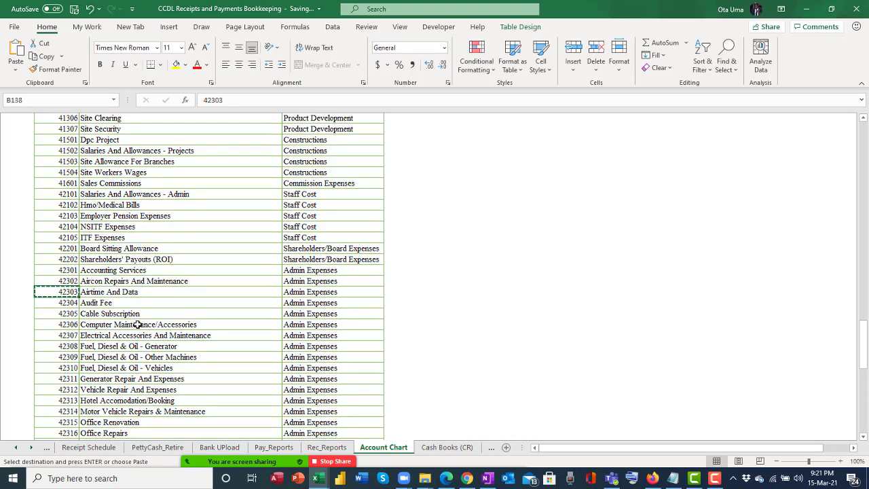
{"action": "left_click", "coordinate": [15, 446]}
{"action": "left_click", "coordinate": [88, 447]}
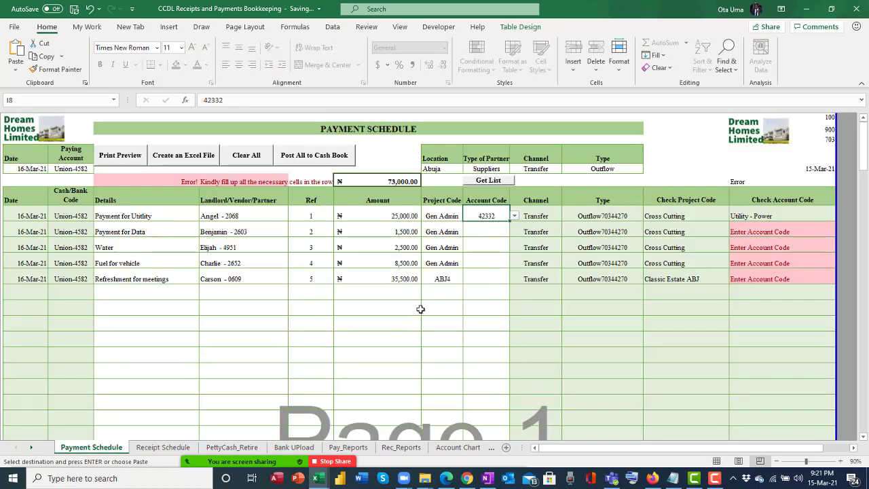
{"action": "right_click", "coordinate": [482, 231]}
{"action": "left_click", "coordinate": [527, 234]}
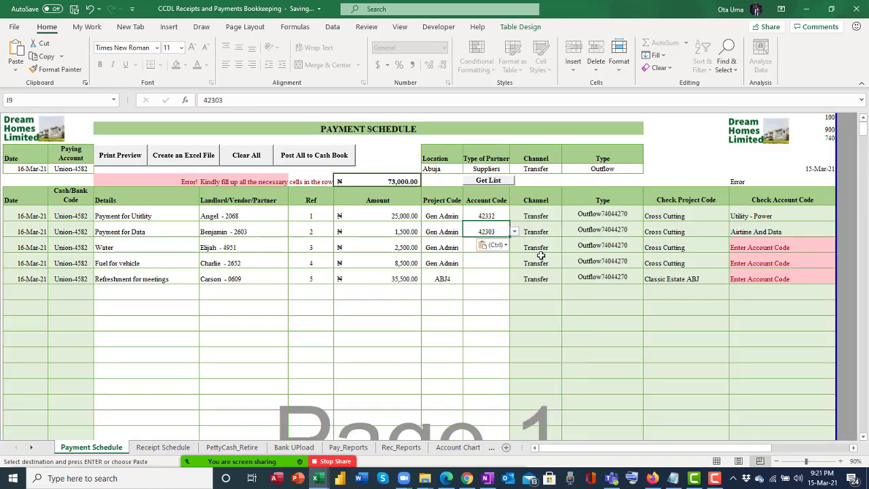
{"action": "left_click", "coordinate": [495, 287]}
{"action": "left_click", "coordinate": [470, 248]}
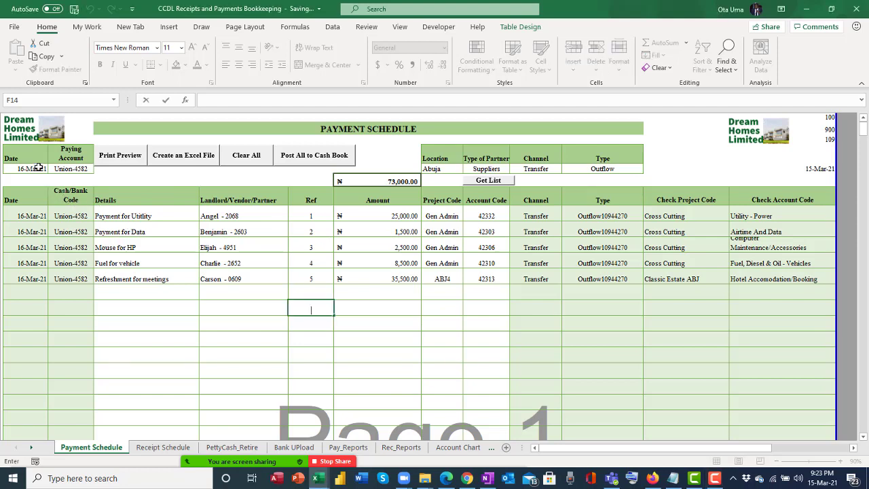
Try to post all payments to the cash book with the schedule date left empty.
{"action": "left_click", "coordinate": [143, 249]}
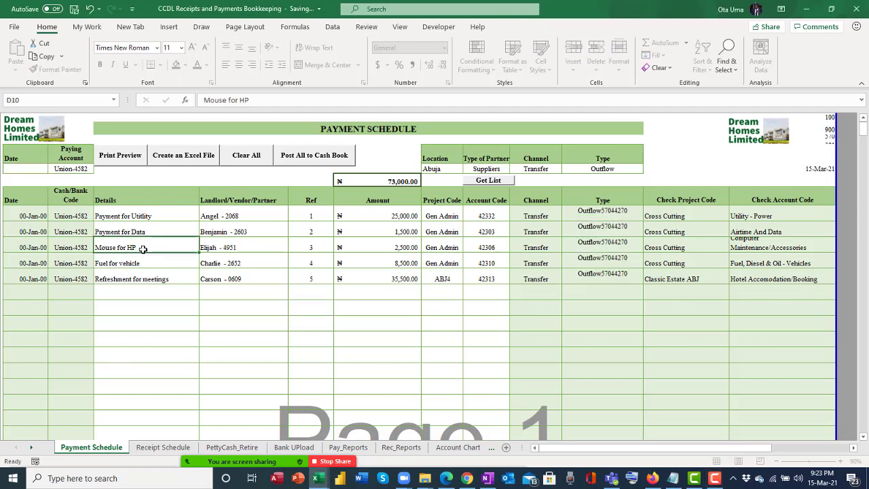
{"action": "left_click", "coordinate": [309, 163]}
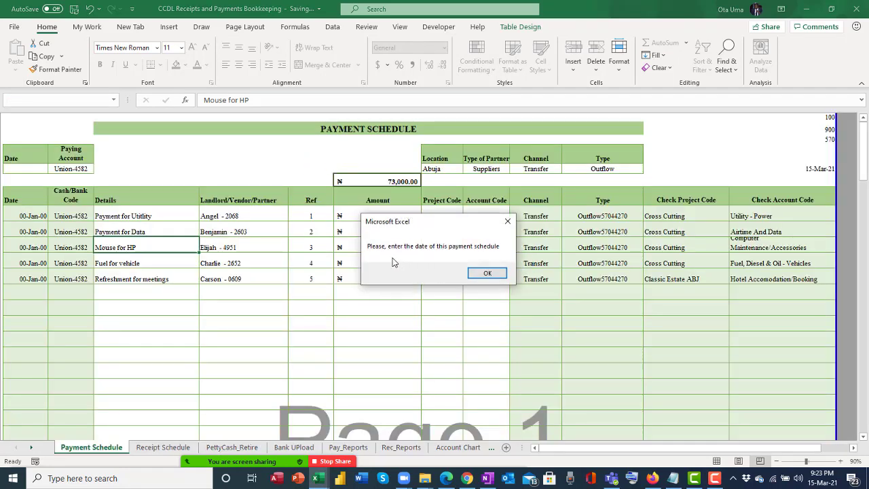
{"action": "left_click", "coordinate": [488, 273]}
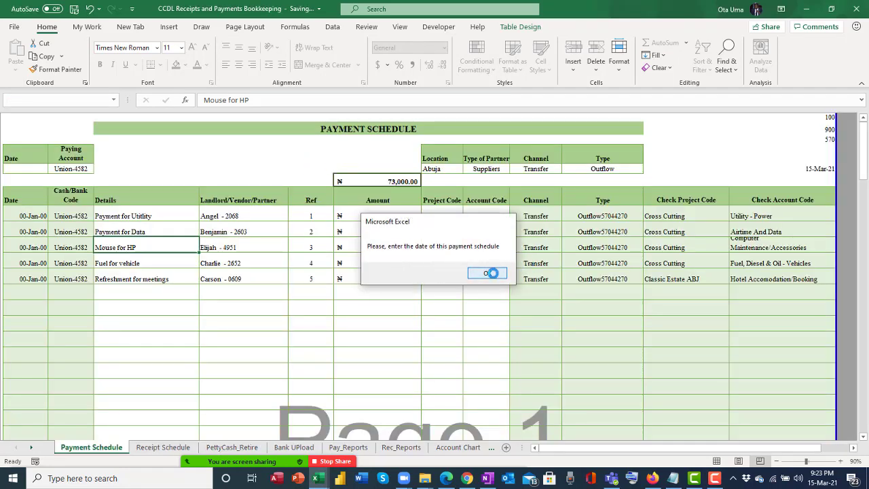
Enter 16/3/21 as the date of the payment schedule.
{"action": "left_click", "coordinate": [42, 171]}
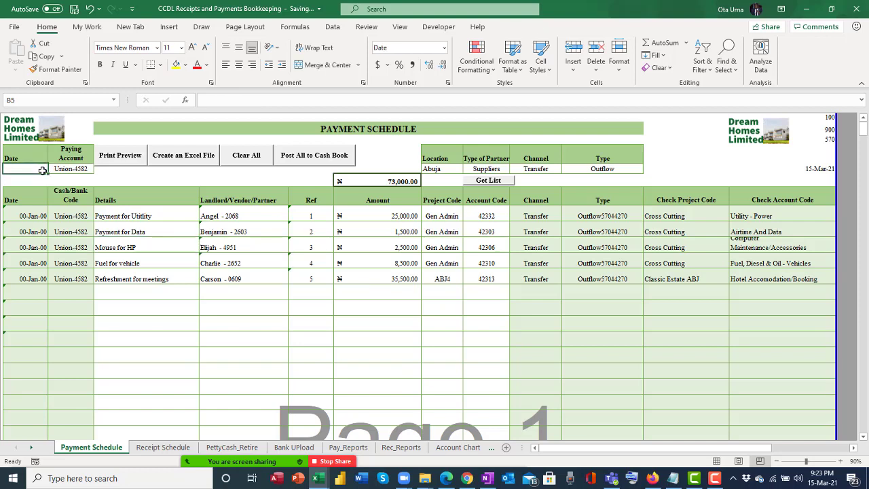
{"action": "type", "text": "16/3/"}
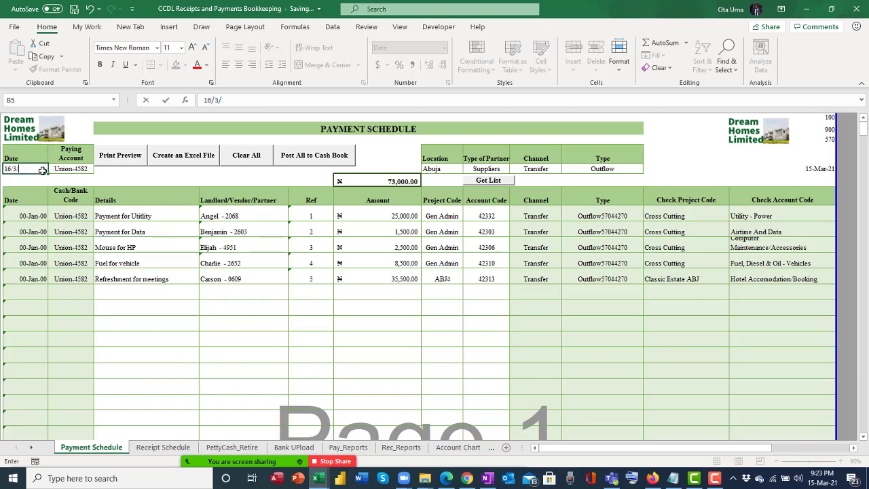
{"action": "type", "text": "21"}
{"action": "left_click", "coordinate": [271, 340]}
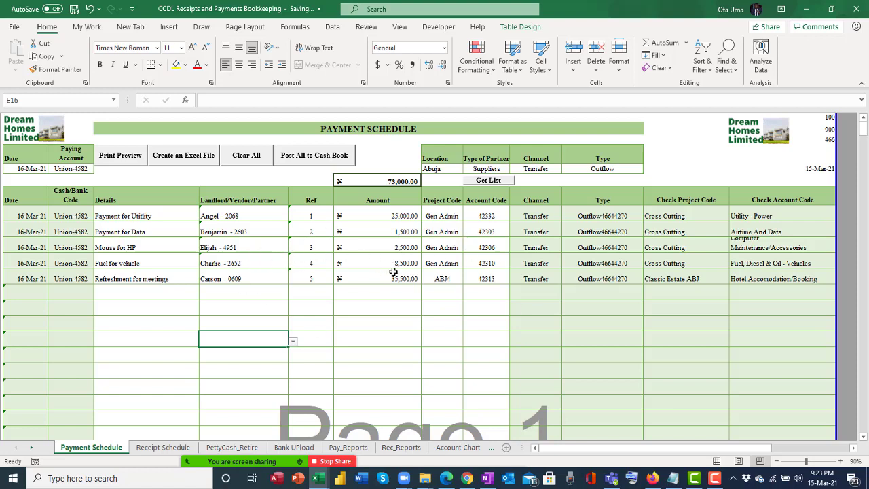
Preview the payment schedule's printout, examine its entries and signature sections up close, and close the preview.
{"action": "left_click", "coordinate": [125, 162]}
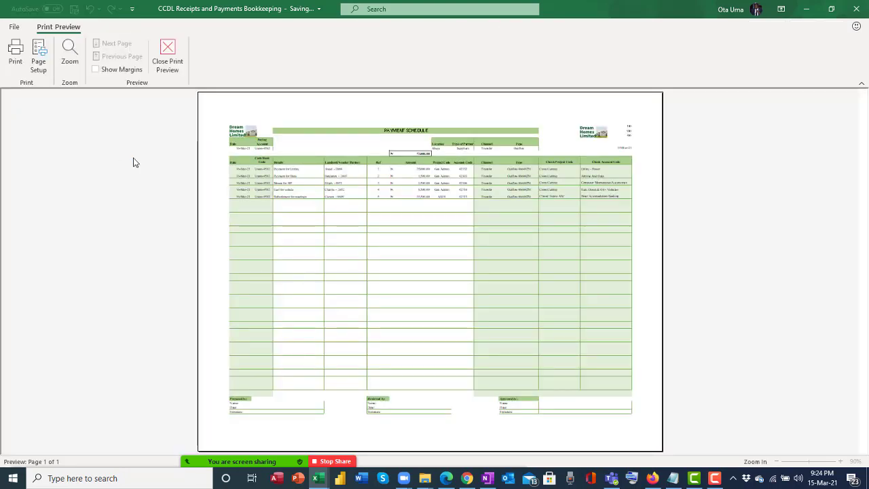
{"action": "left_click", "coordinate": [466, 260]}
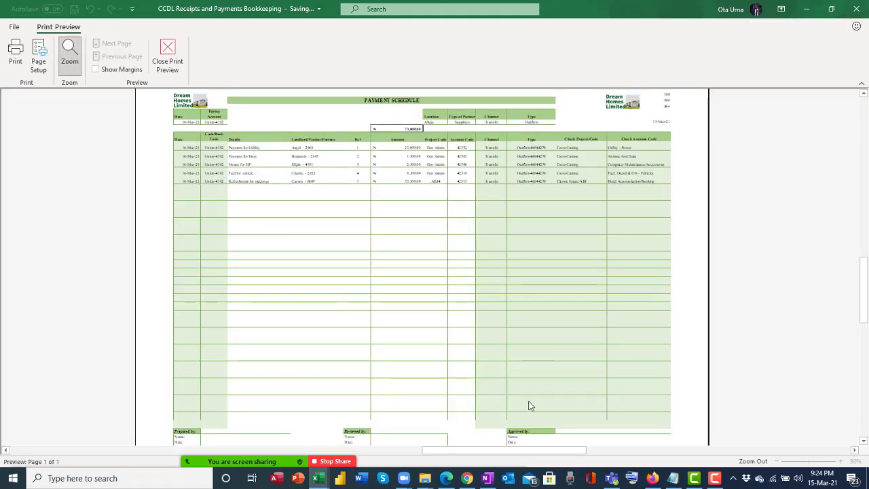
{"action": "scroll", "coordinate": [328, 402], "scroll_direction": "down", "scroll_amount": 2}
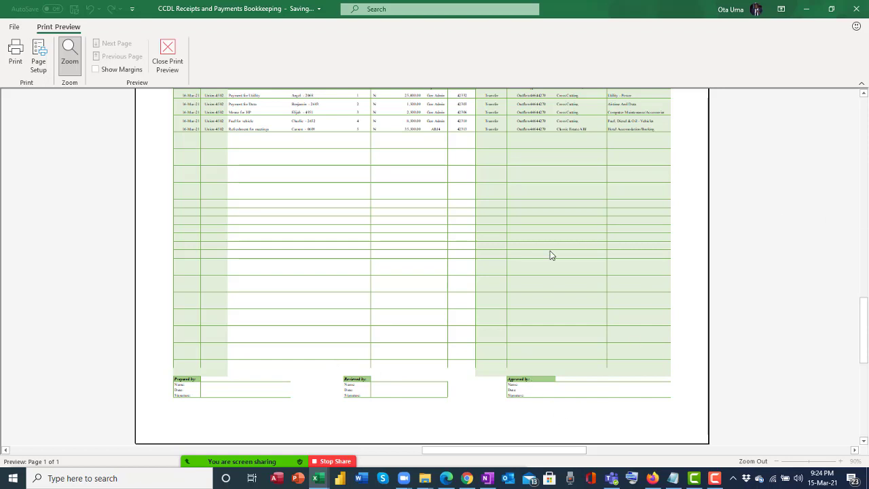
{"action": "scroll", "coordinate": [552, 256], "scroll_direction": "up", "scroll_amount": 10}
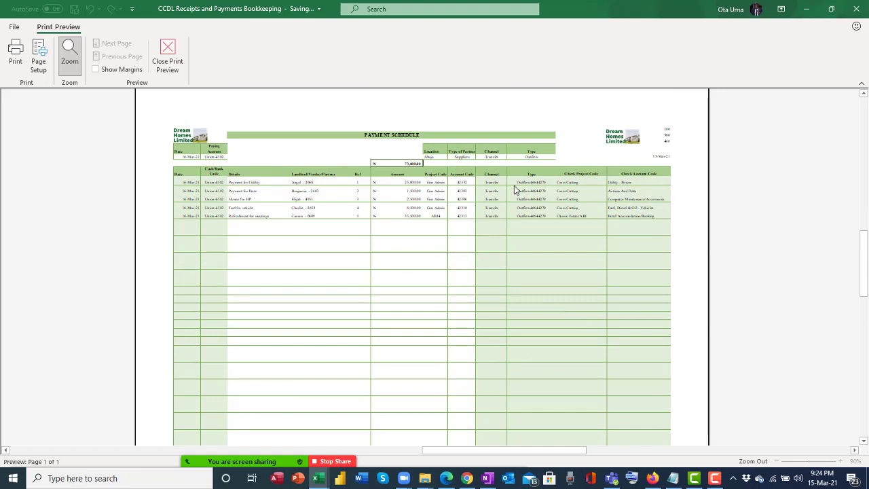
{"action": "left_click", "coordinate": [167, 58]}
{"action": "left_click", "coordinate": [484, 324]}
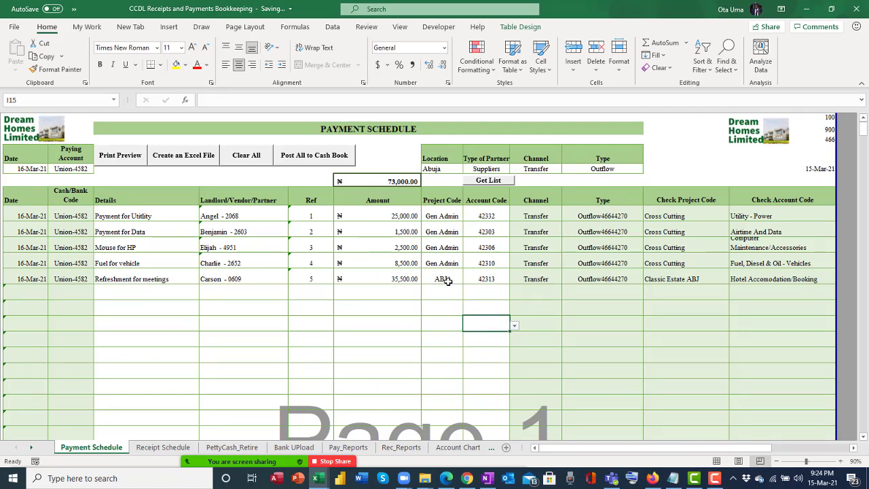
Preview the payment schedule, open its print settings and leave them without printing.
{"action": "left_click", "coordinate": [127, 162]}
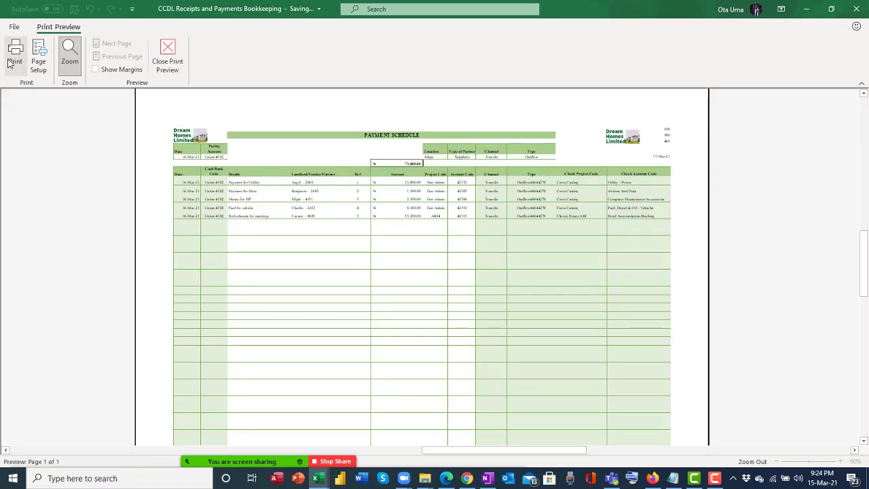
{"action": "left_click", "coordinate": [11, 60]}
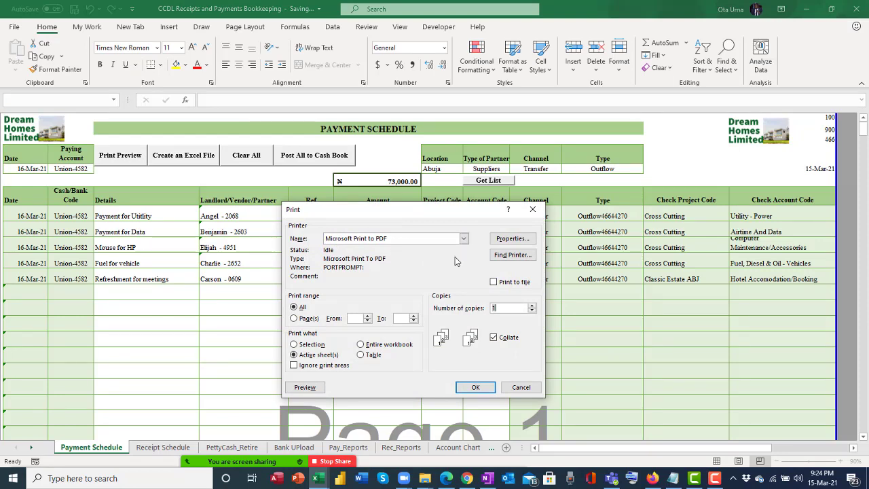
{"action": "left_click", "coordinate": [522, 386]}
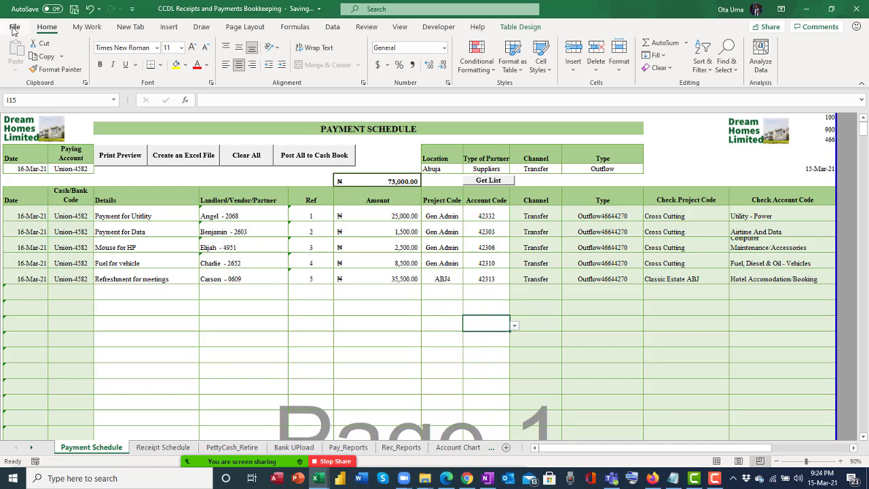
Choose PDF as the file type for saving a copy of the workbook, and return to the schedule without saving.
{"action": "left_click", "coordinate": [13, 30]}
{"action": "key", "text": "Escape"}
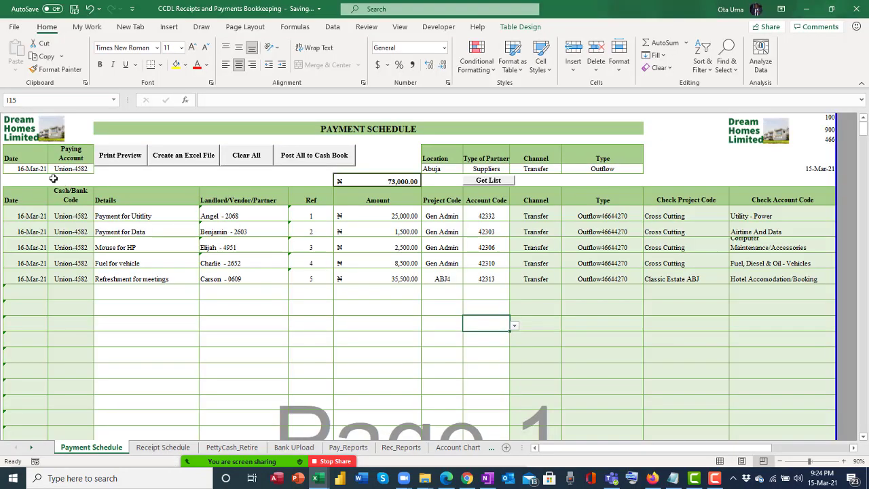
{"action": "left_click", "coordinate": [14, 28]}
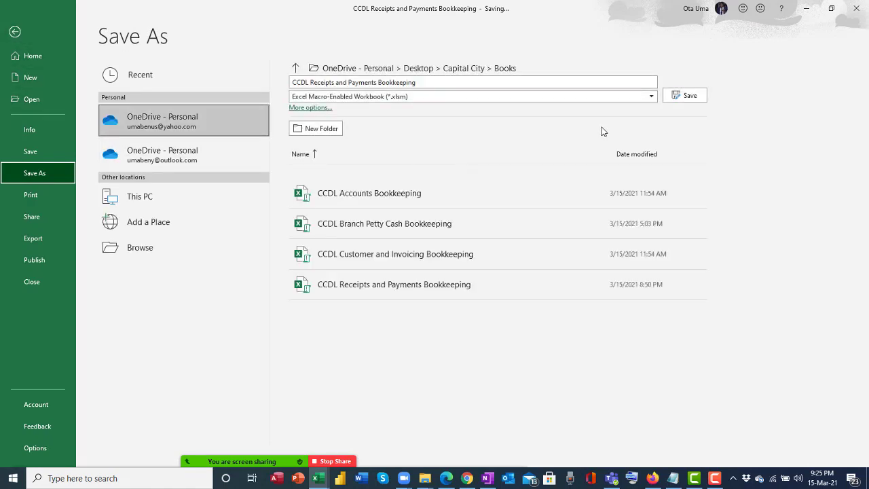
{"action": "left_click", "coordinate": [650, 98]}
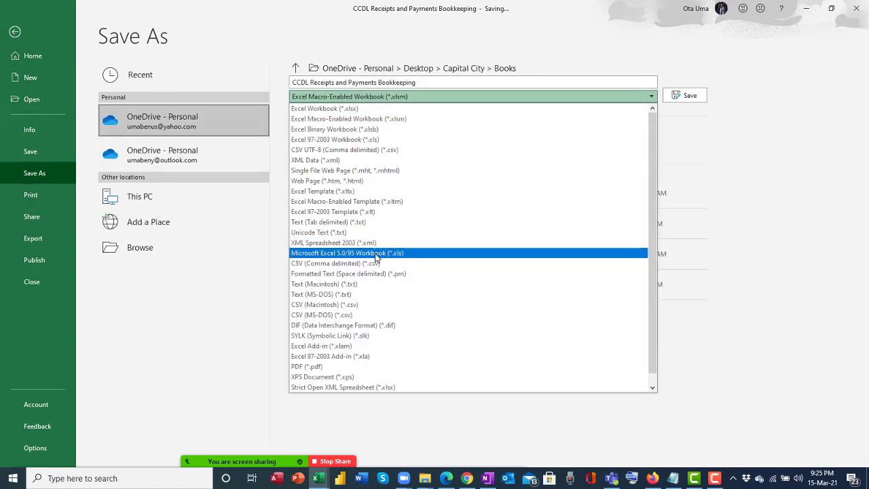
{"action": "left_click", "coordinate": [360, 370]}
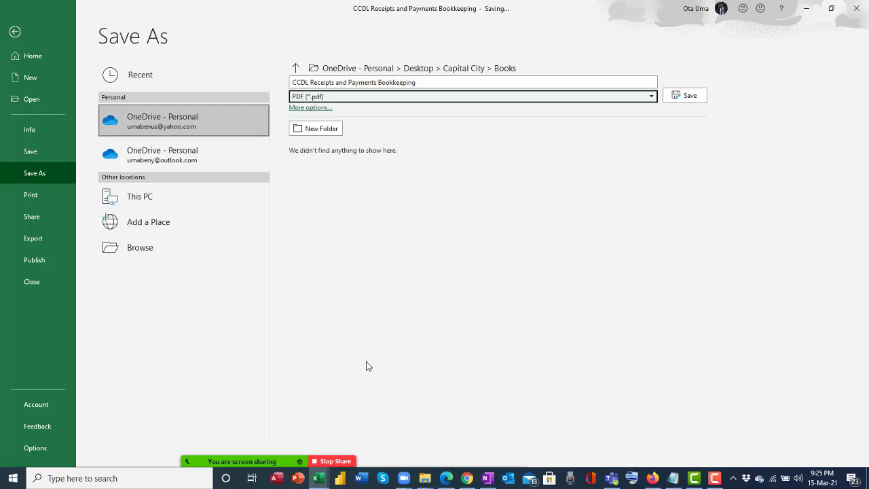
{"action": "left_click", "coordinate": [15, 31]}
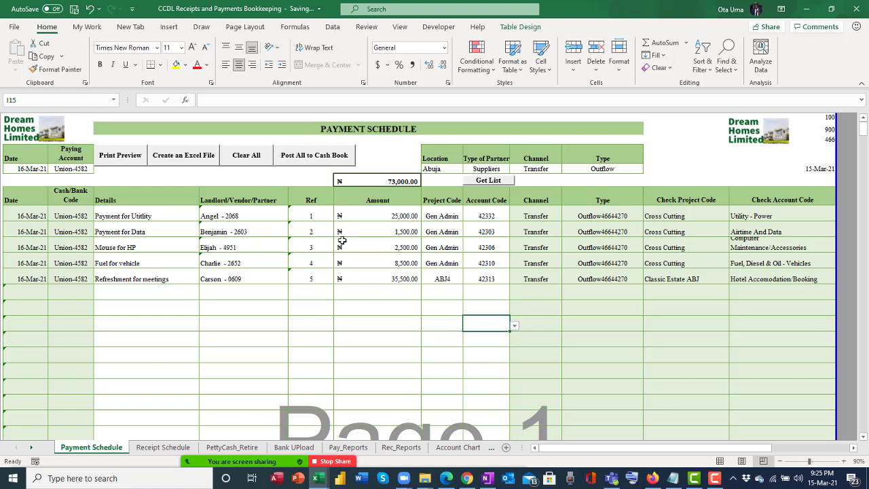
Post all payments of the schedule to the cash book and confirm that the entries are final.
{"action": "left_click", "coordinate": [309, 160]}
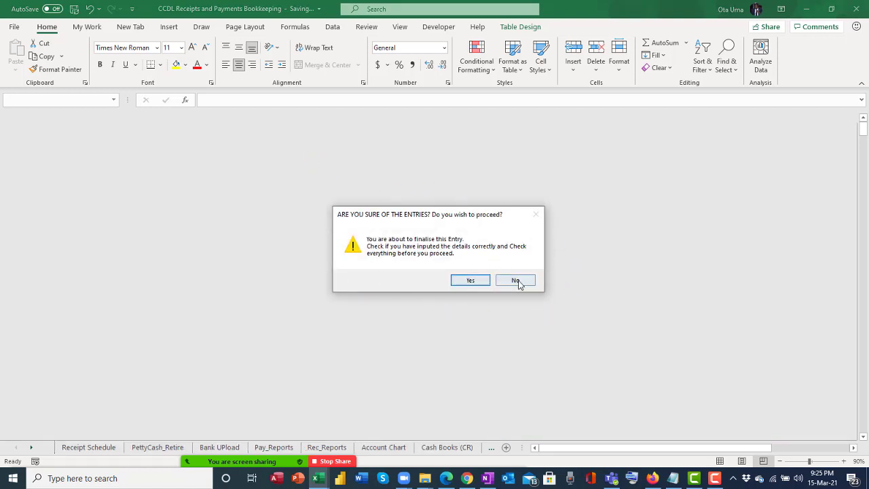
{"action": "left_click", "coordinate": [471, 281]}
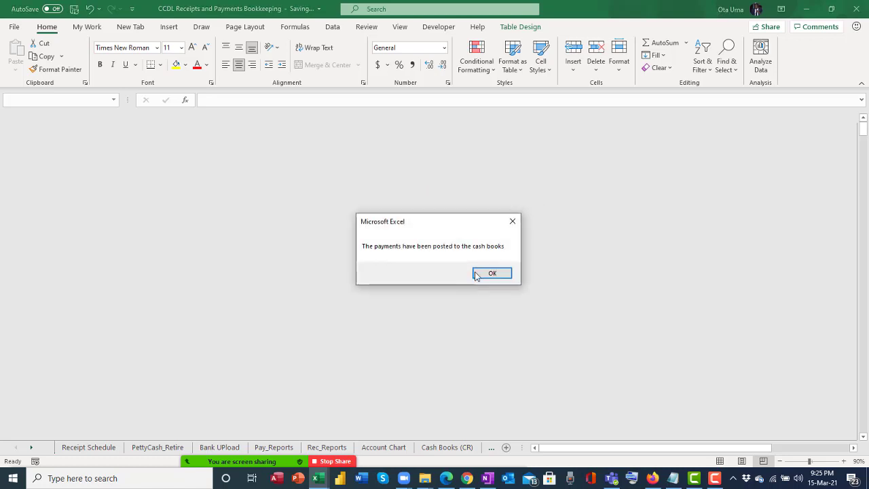
{"action": "left_click", "coordinate": [492, 275]}
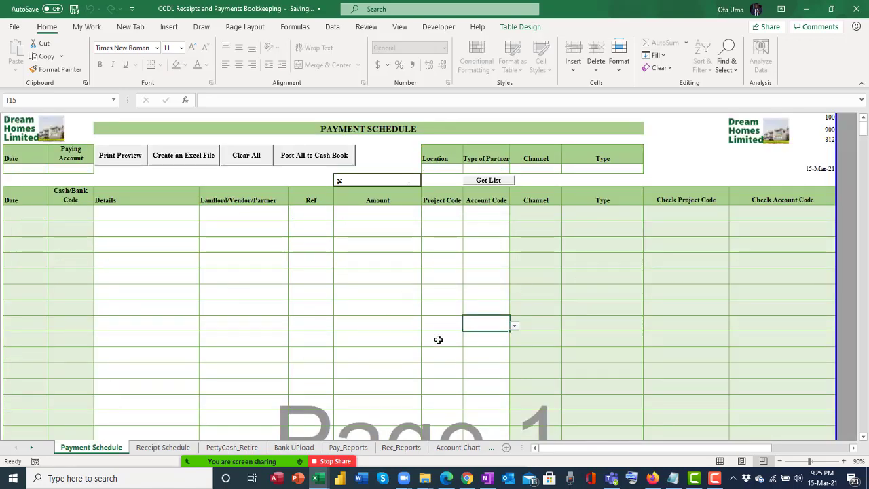
Examine the newly posted 16-Mar-21 payments in the Cash Books (CR) sheet and compare their type codes with earlier entries.
{"action": "left_click", "coordinate": [30, 447]}
{"action": "left_click", "coordinate": [31, 446]}
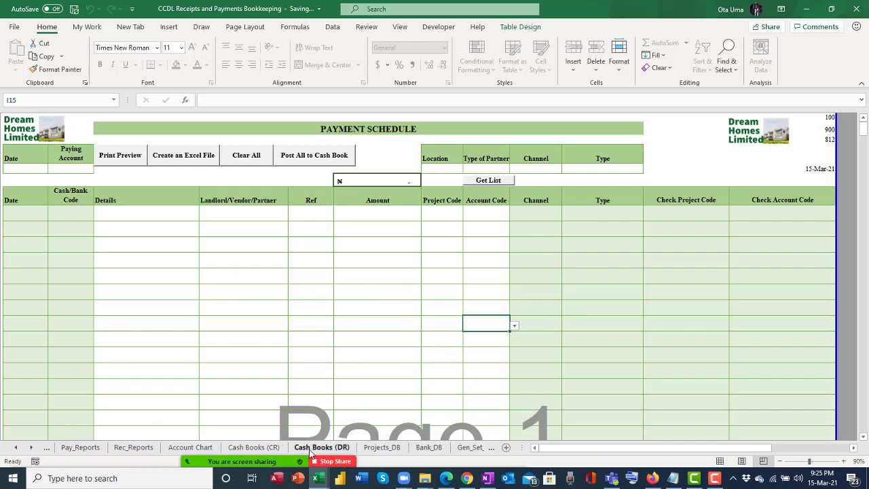
{"action": "left_click", "coordinate": [254, 447]}
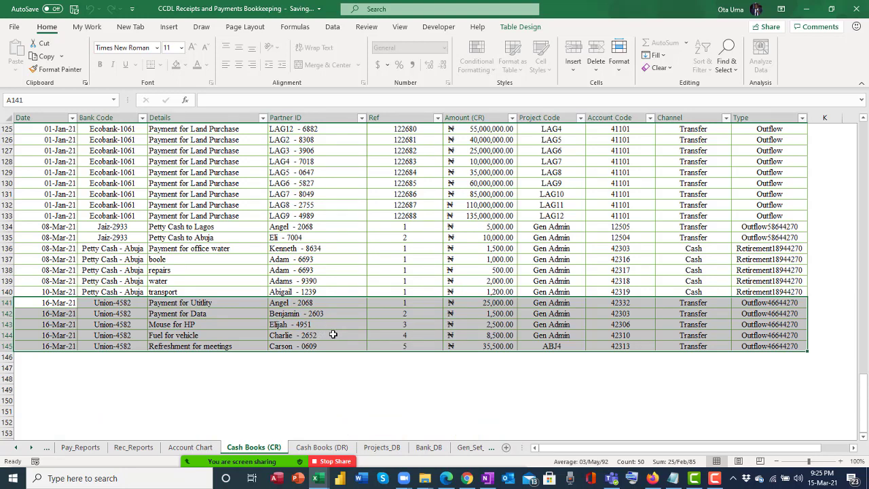
{"action": "scroll", "coordinate": [482, 341], "scroll_direction": "down", "scroll_amount": 1}
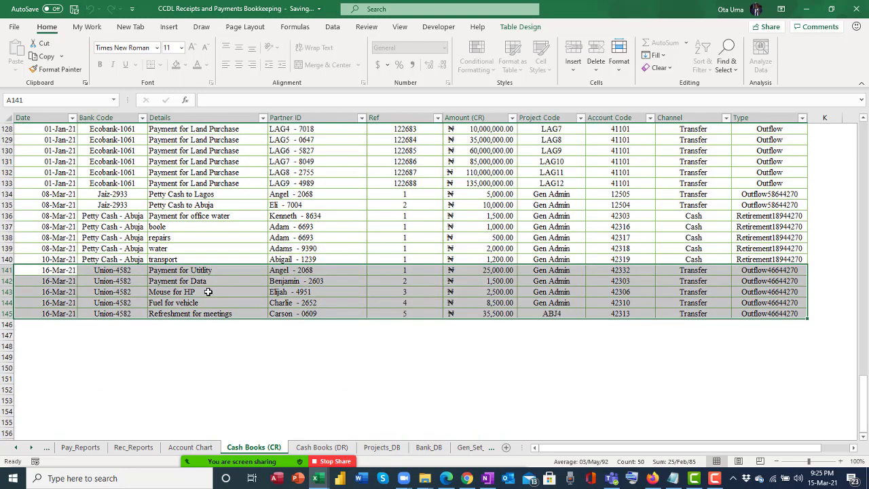
{"action": "scroll", "coordinate": [773, 254], "scroll_direction": "down", "scroll_amount": 1}
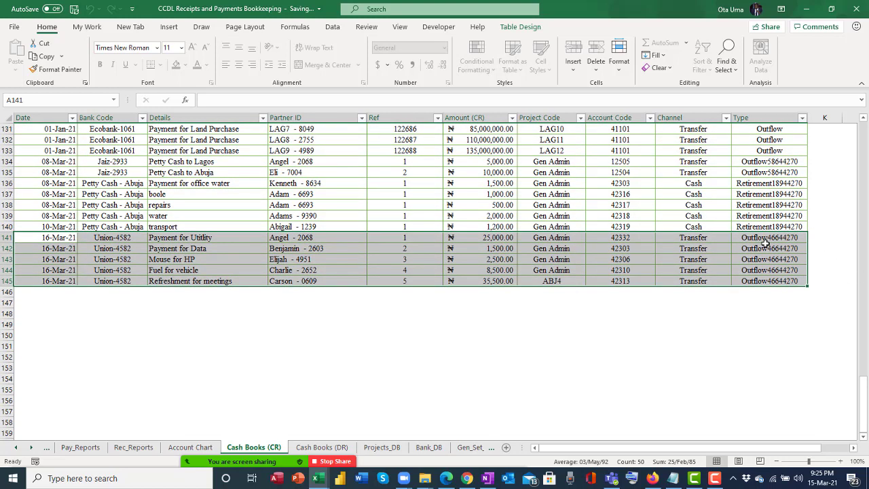
{"action": "left_click", "coordinate": [760, 239]}
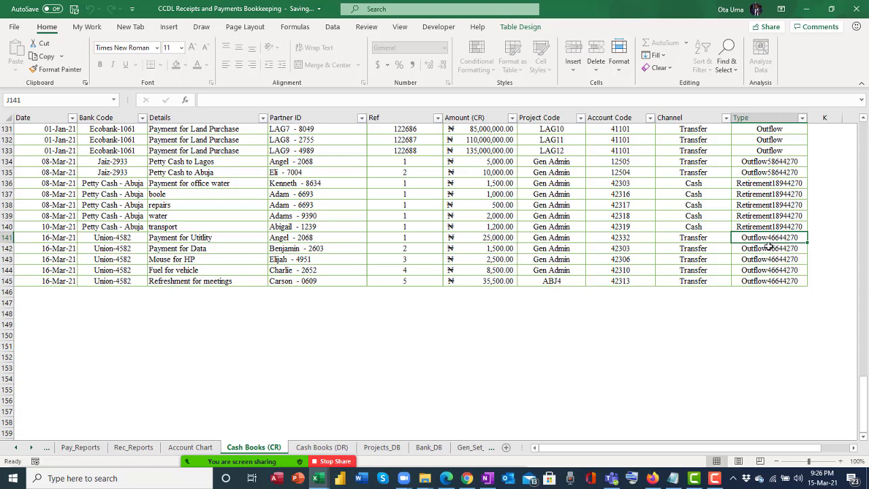
{"action": "left_click", "coordinate": [755, 184]}
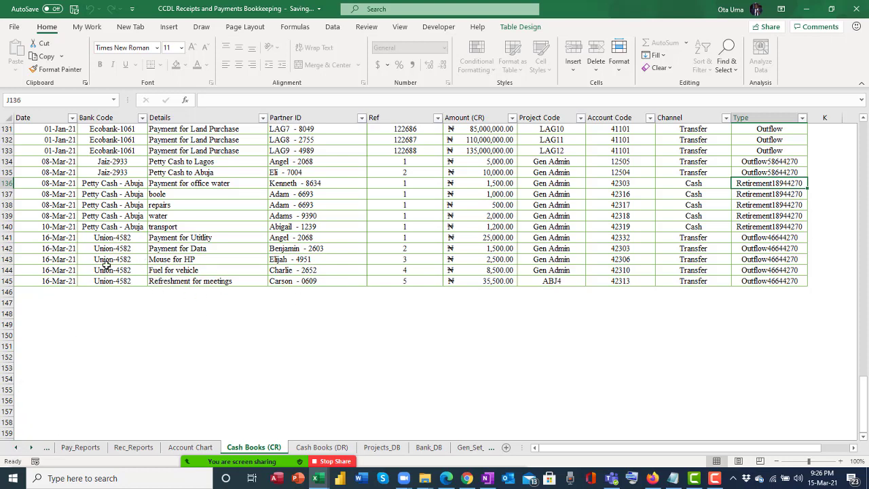
Refresh the payments pivot table on the Pay_Reports sheet.
{"action": "left_click", "coordinate": [135, 453]}
{"action": "left_click", "coordinate": [80, 446]}
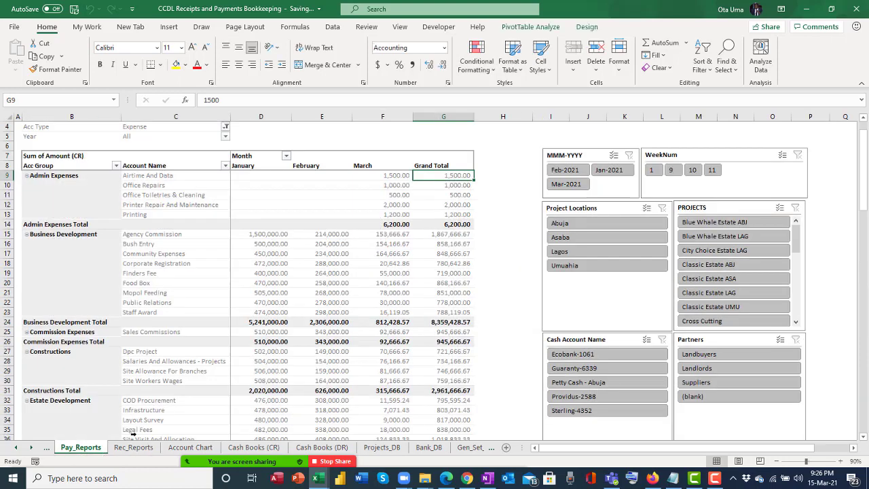
{"action": "scroll", "coordinate": [584, 332], "scroll_direction": "down", "scroll_amount": 5}
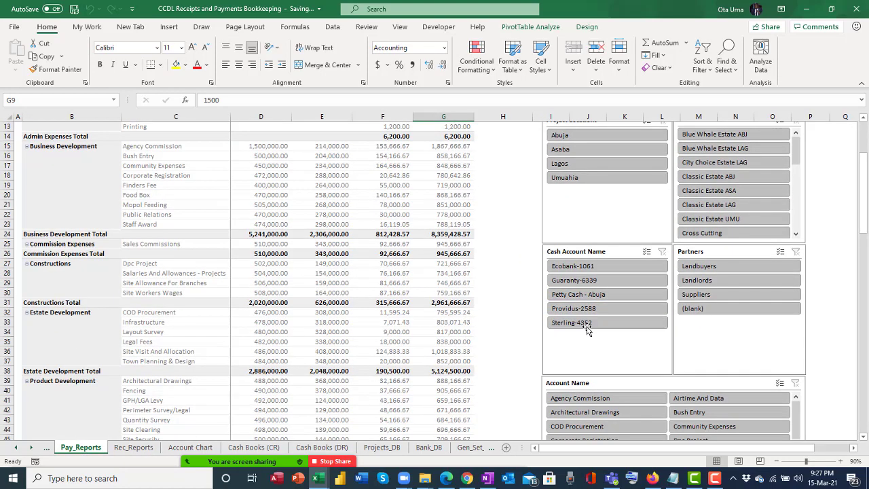
{"action": "left_click", "coordinate": [271, 448]}
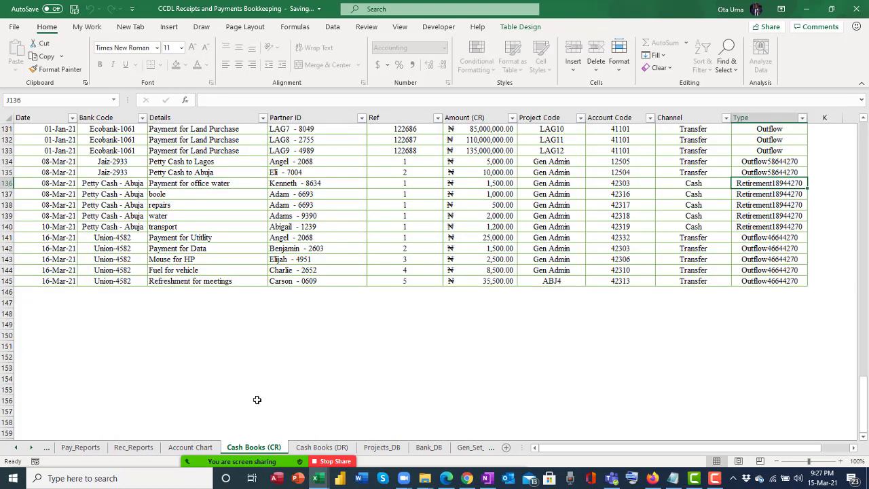
{"action": "left_click", "coordinate": [80, 446]}
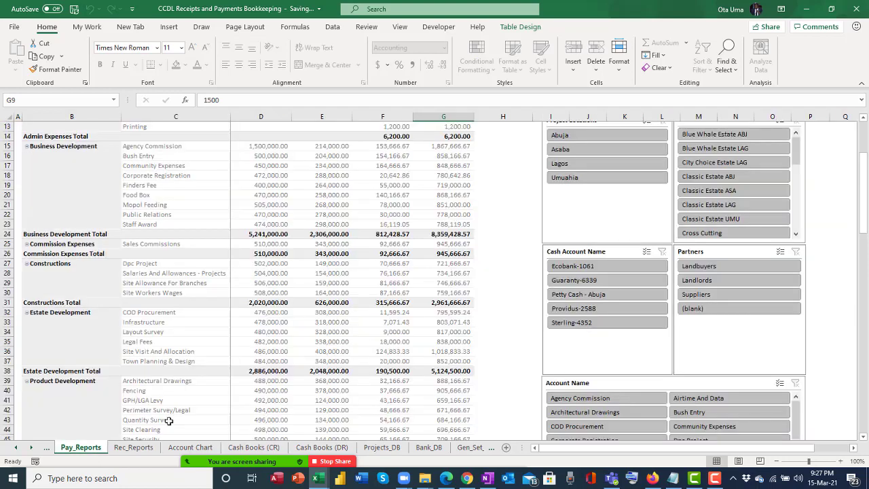
{"action": "scroll", "coordinate": [302, 252], "scroll_direction": "up", "scroll_amount": 4}
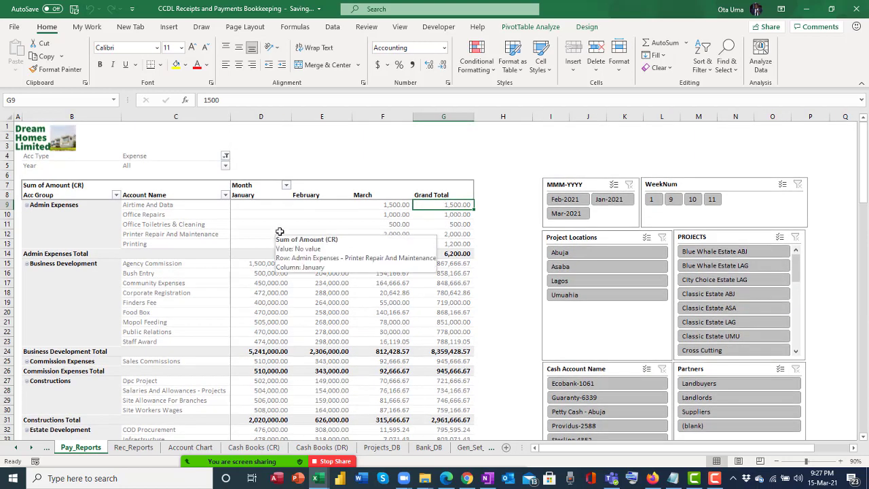
{"action": "right_click", "coordinate": [280, 232]}
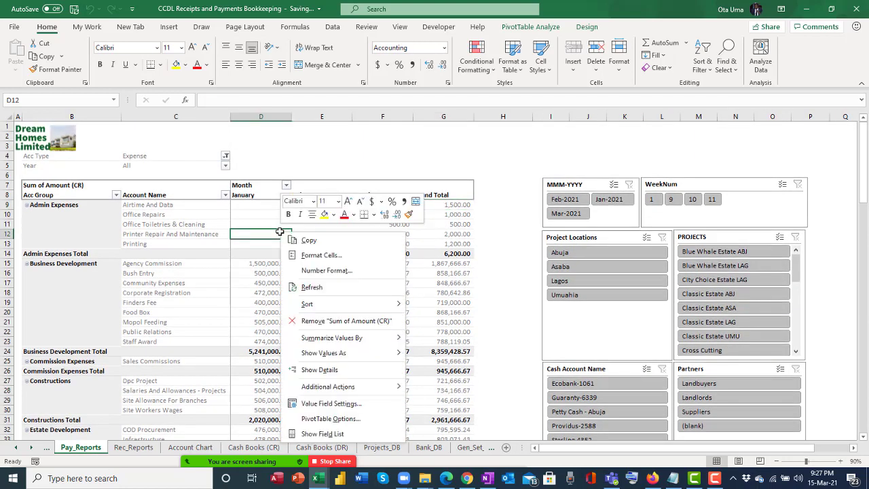
{"action": "left_click", "coordinate": [321, 289]}
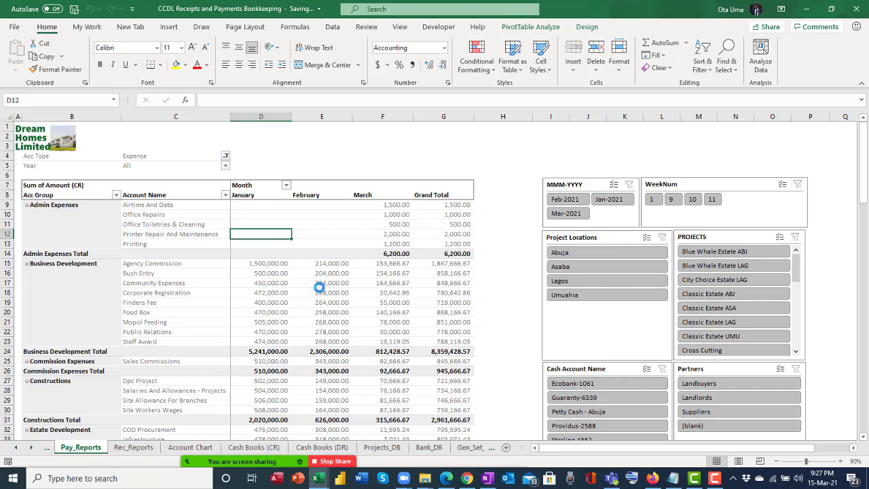
Examine the Admin Expenses accounts in the payments report, including Utility - Power, Printing and Office Repairs.
{"action": "scroll", "coordinate": [580, 346], "scroll_direction": "down", "scroll_amount": 4}
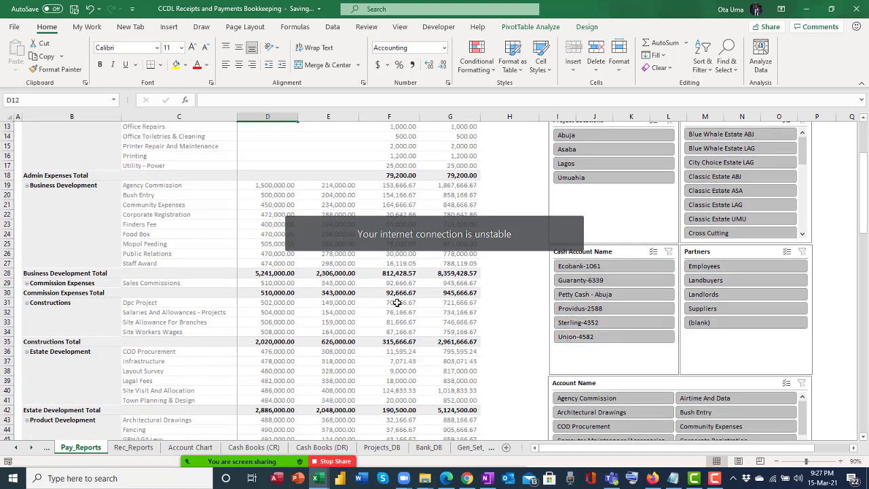
{"action": "scroll", "coordinate": [397, 304], "scroll_direction": "up", "scroll_amount": 3}
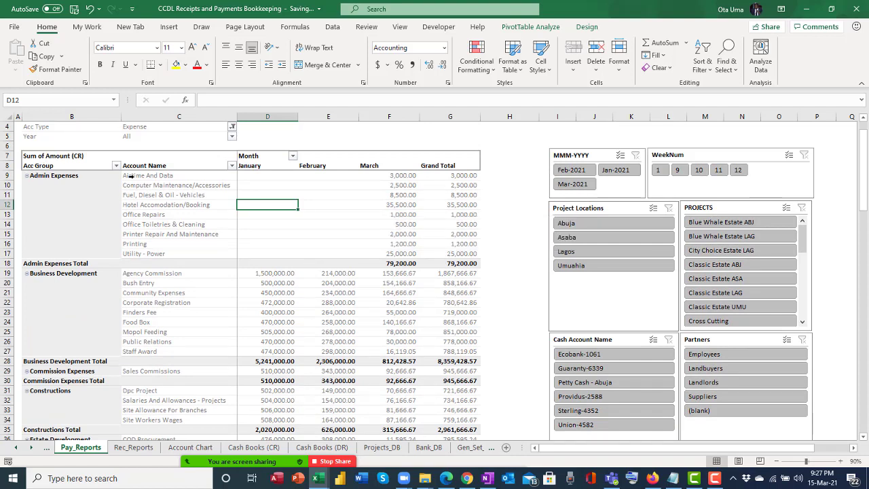
{"action": "left_click", "coordinate": [178, 255]}
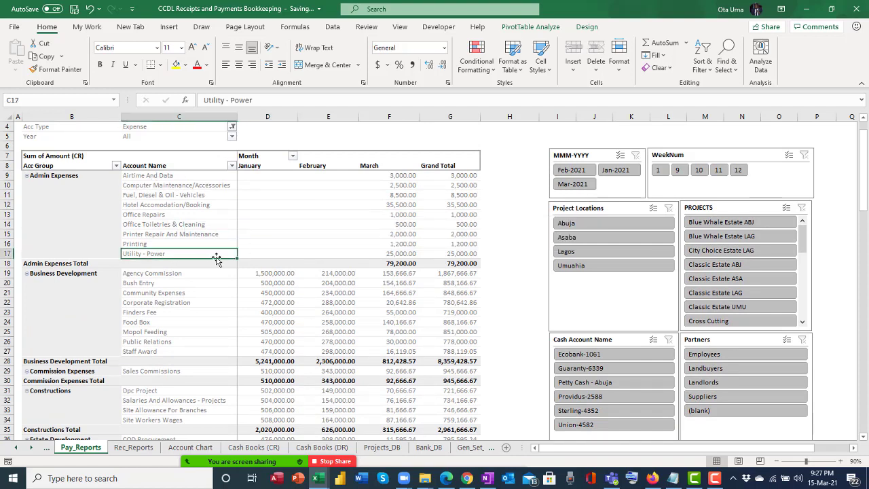
{"action": "left_click", "coordinate": [150, 244]}
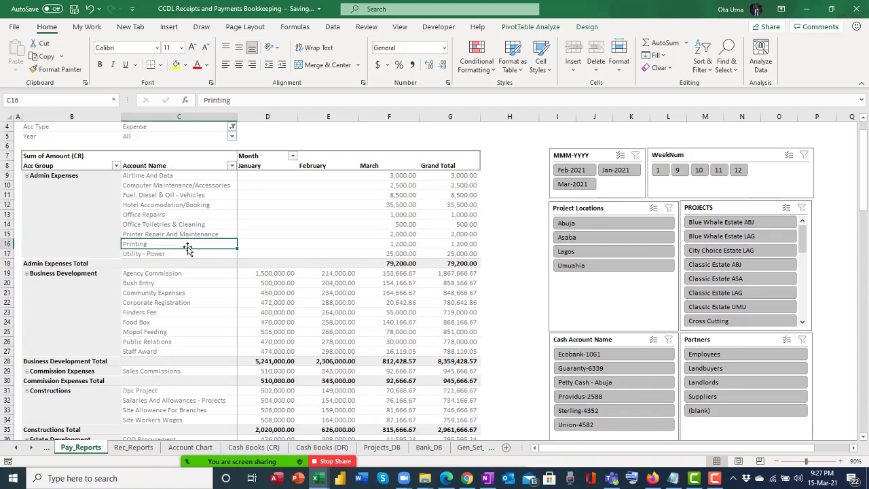
{"action": "left_click", "coordinate": [163, 214]}
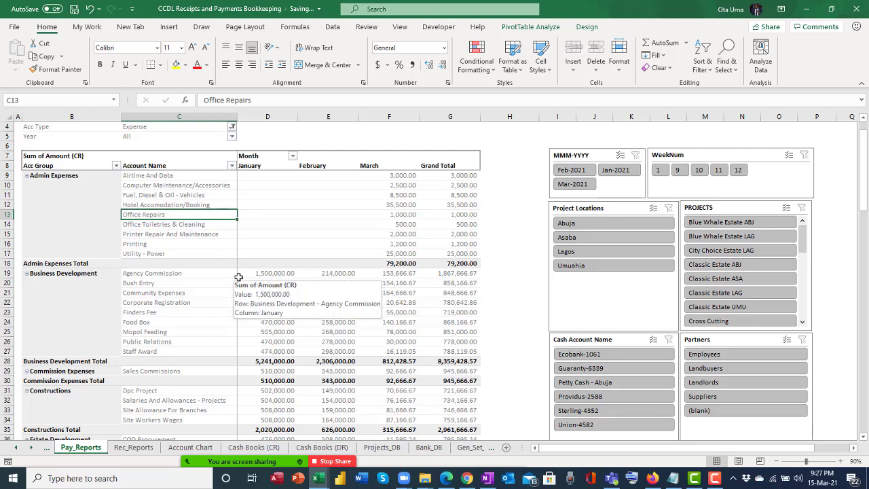
Return to the Payment Schedule sheet, preview its printout down to the signature sections and close the preview.
{"action": "left_click", "coordinate": [18, 448]}
{"action": "left_click", "coordinate": [18, 448]}
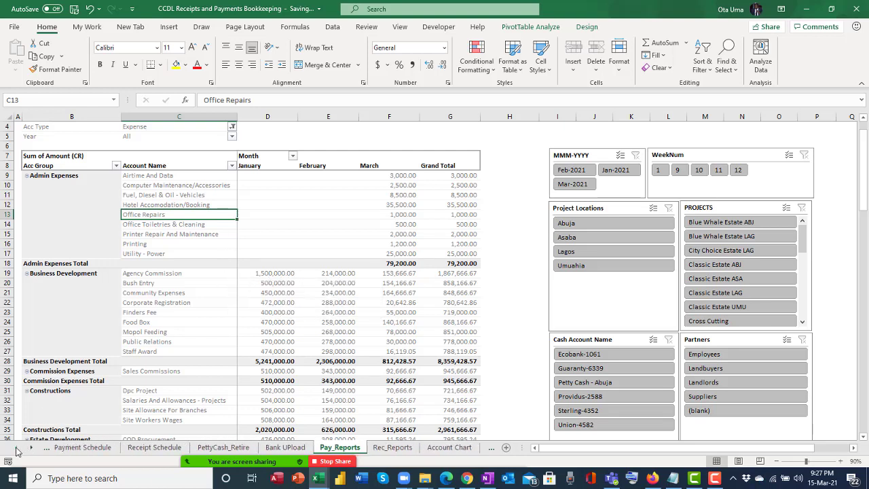
{"action": "left_click", "coordinate": [18, 448]}
{"action": "left_click", "coordinate": [88, 447]}
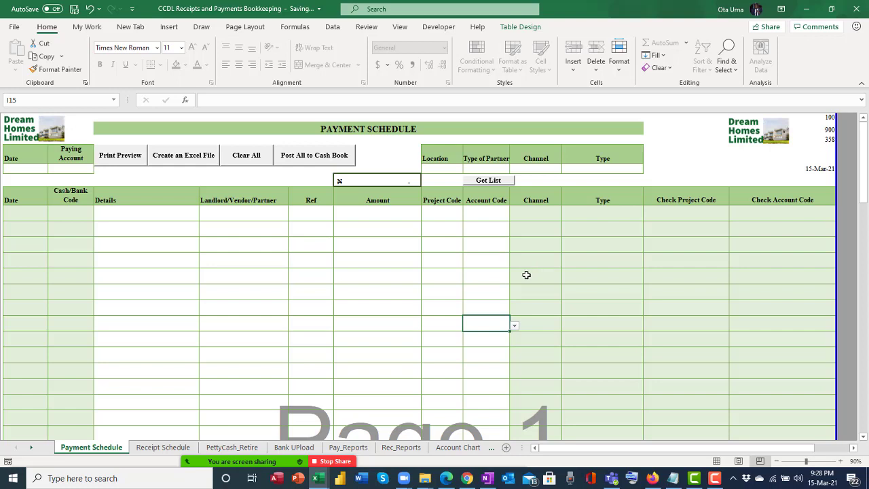
{"action": "left_click", "coordinate": [133, 162]}
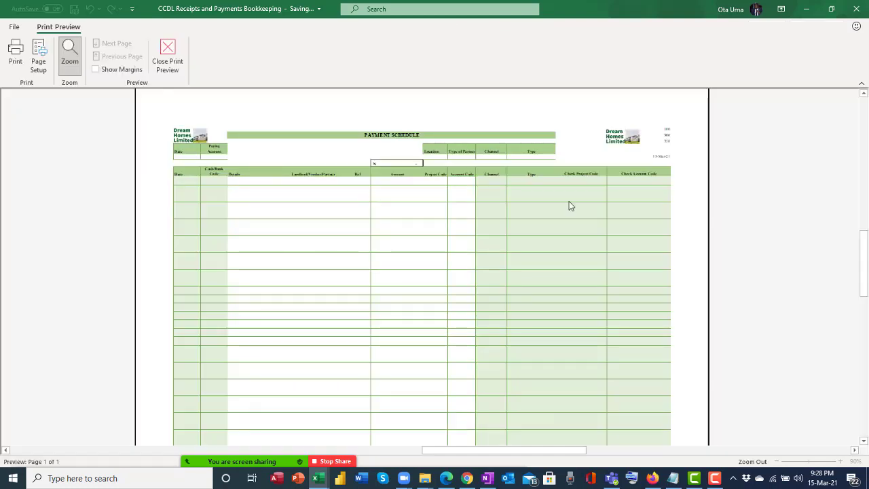
{"action": "scroll", "coordinate": [493, 299], "scroll_direction": "down", "scroll_amount": 5}
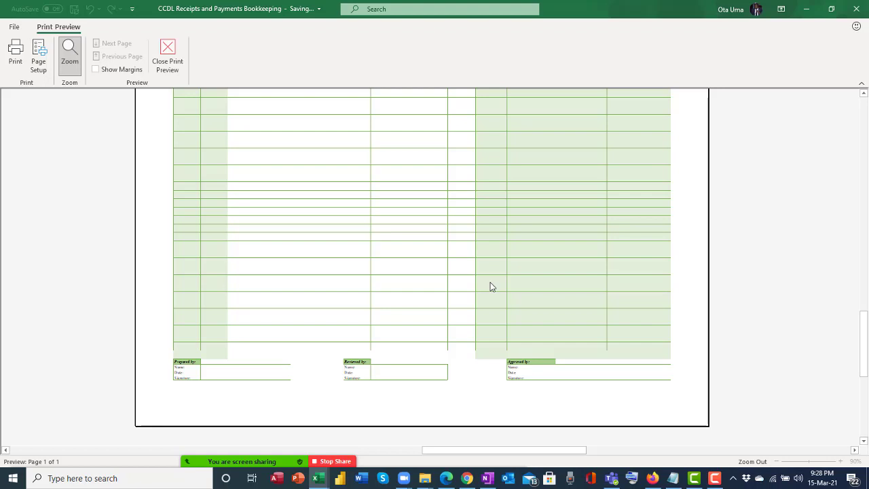
{"action": "left_click", "coordinate": [167, 54]}
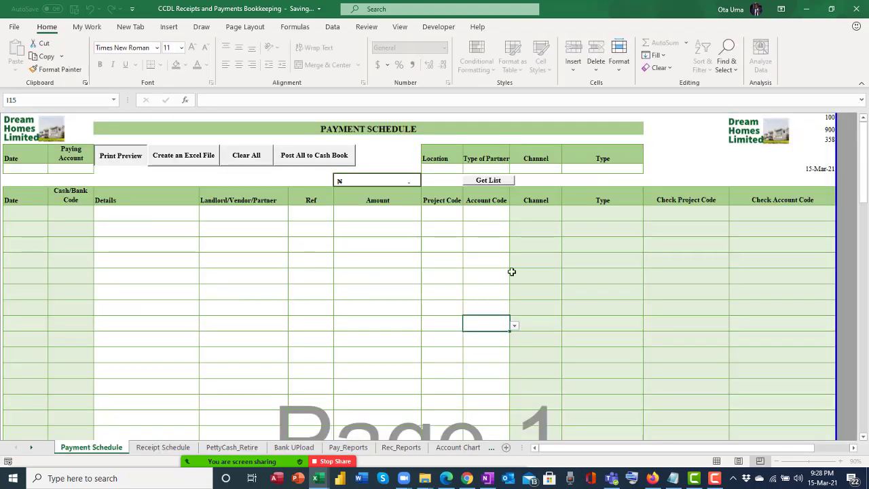